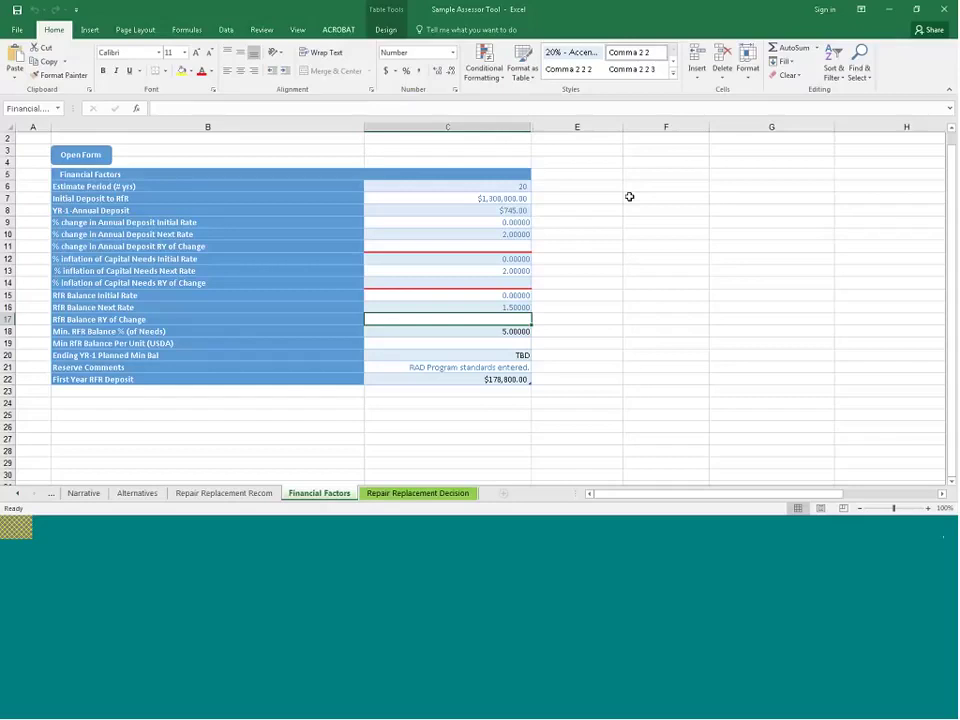
Zoom the Financial Factors sheet in to 140%
click(928, 508)
click(928, 508)
click(928, 508)
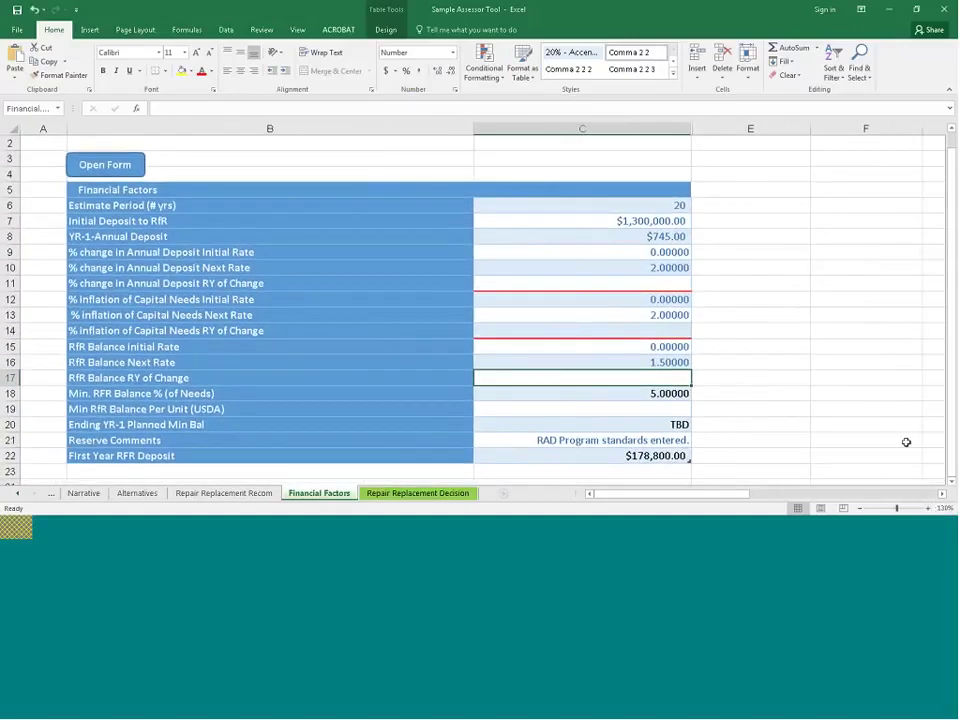
click(928, 508)
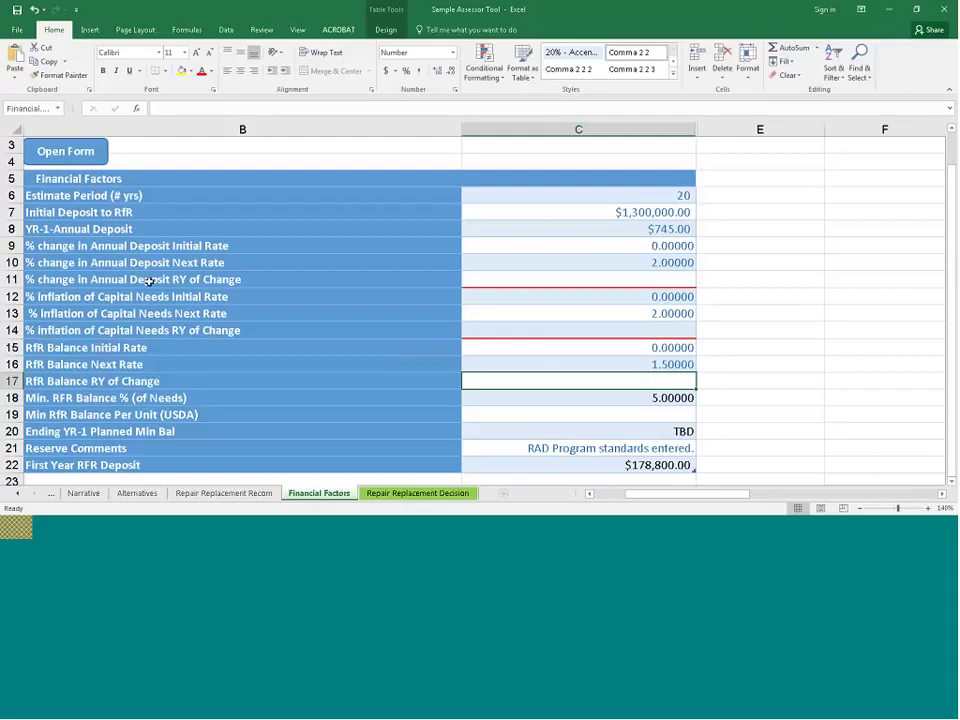
Scroll the sheet tabs back until the Version Control sheet appears
click(15, 494)
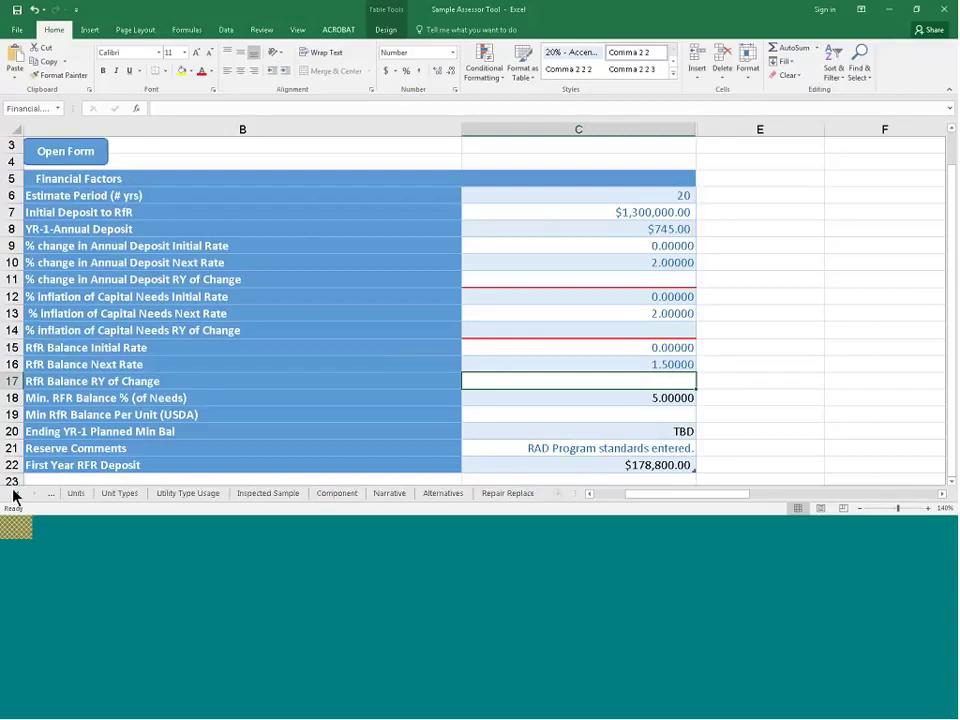
click(15, 494)
click(15, 494)
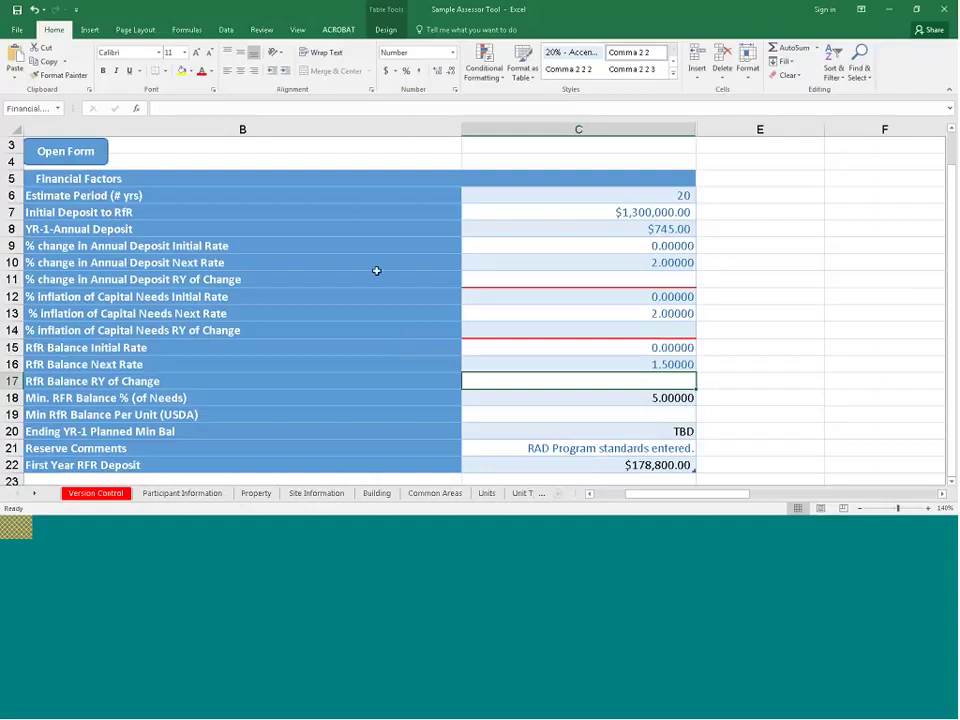
Open the Capital Needs Assessment form on its Participant Information page
click(73, 150)
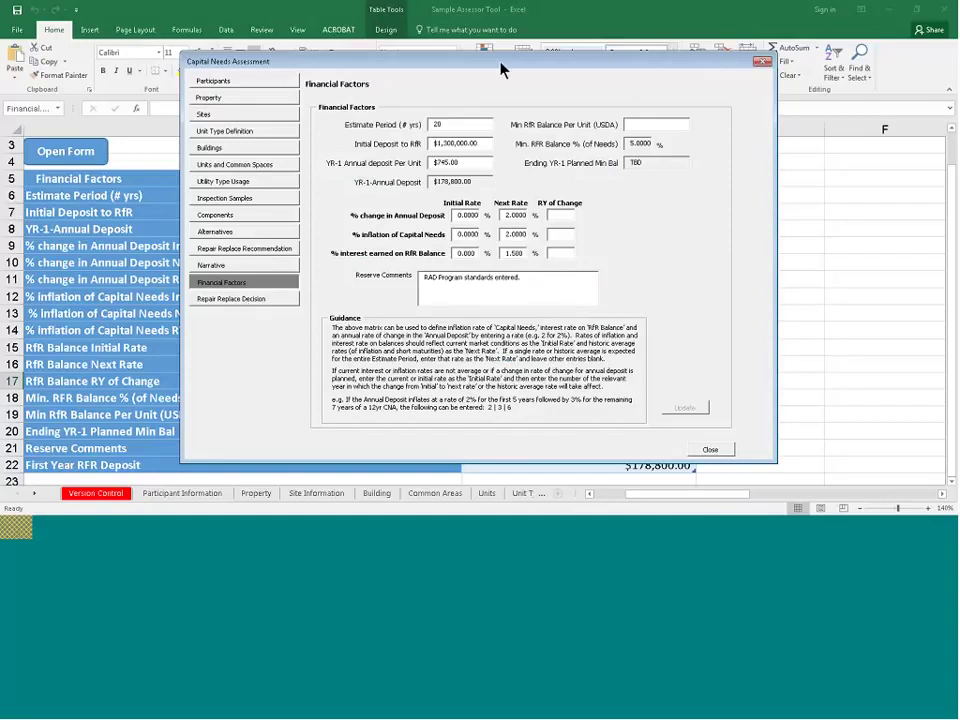
click(257, 81)
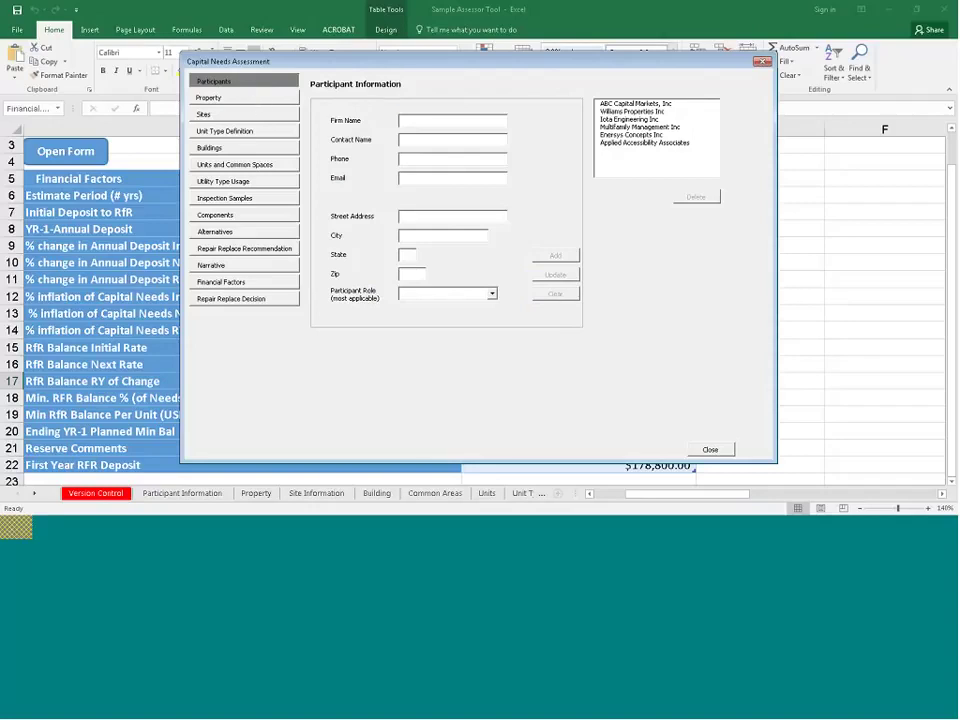
View Williams Properties Inc's details, then show the Property Information page for 'San Jose test 1'
click(610, 111)
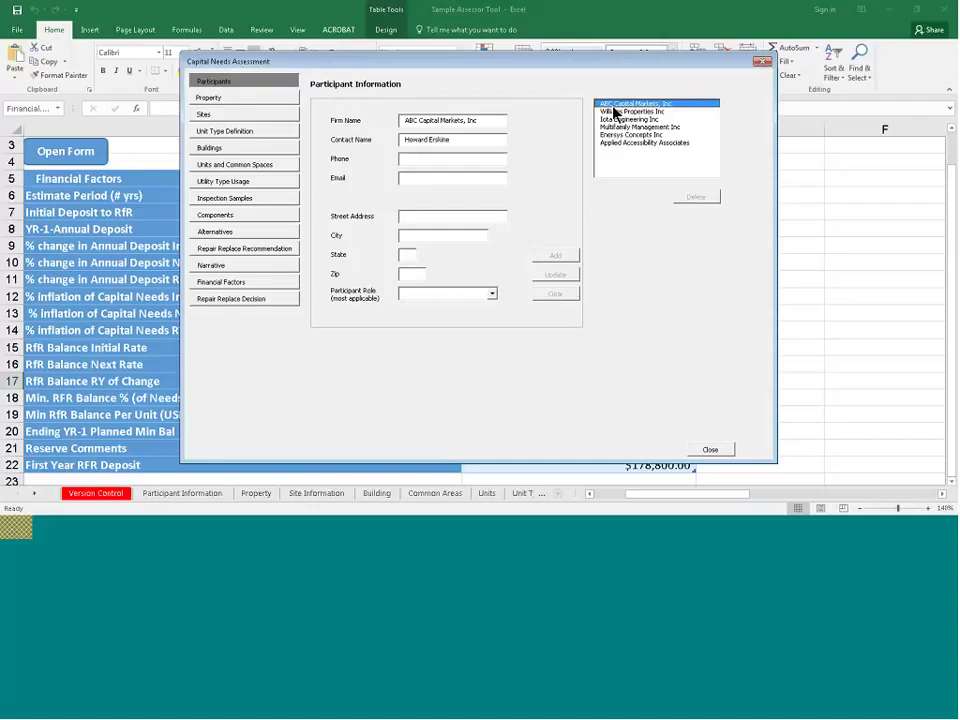
click(254, 100)
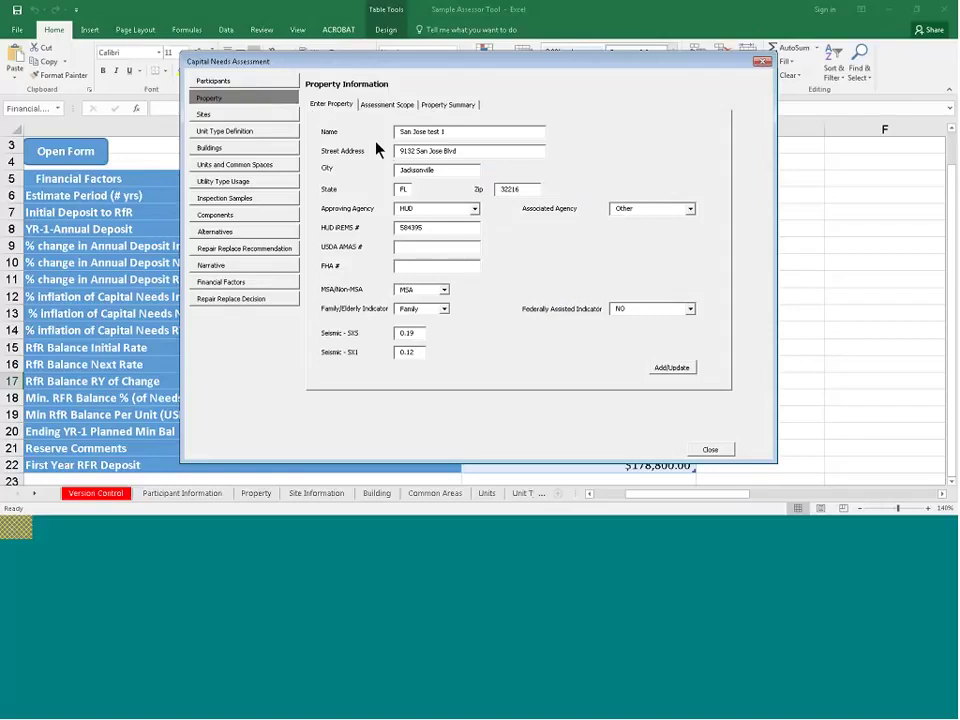
Review Assessment Scope, Relevant Program options and Property Summary, then show Site Information
click(389, 105)
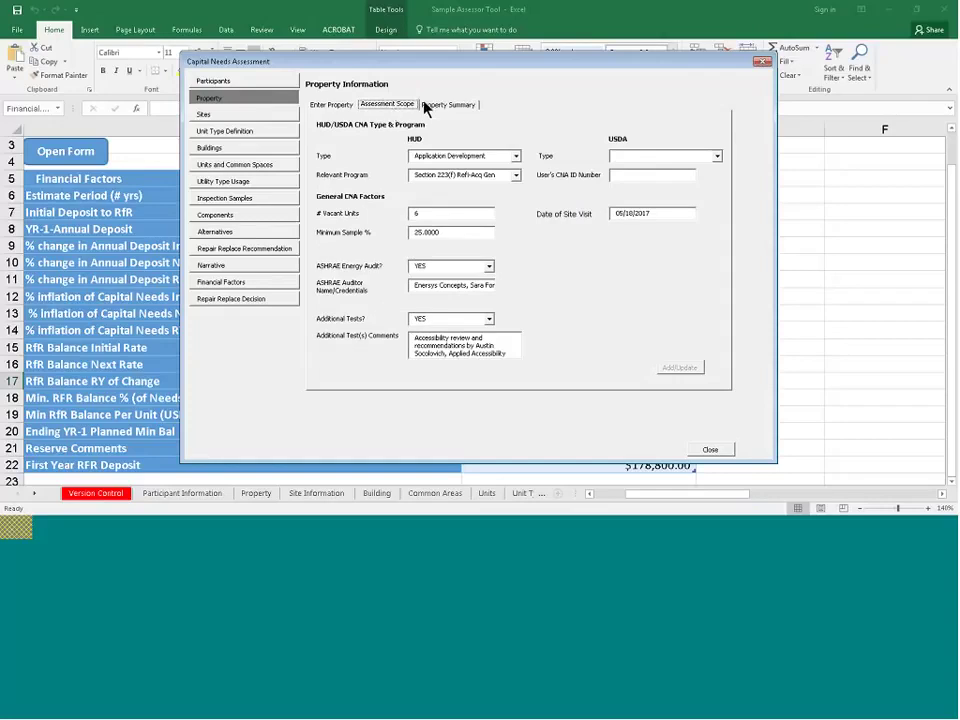
click(516, 176)
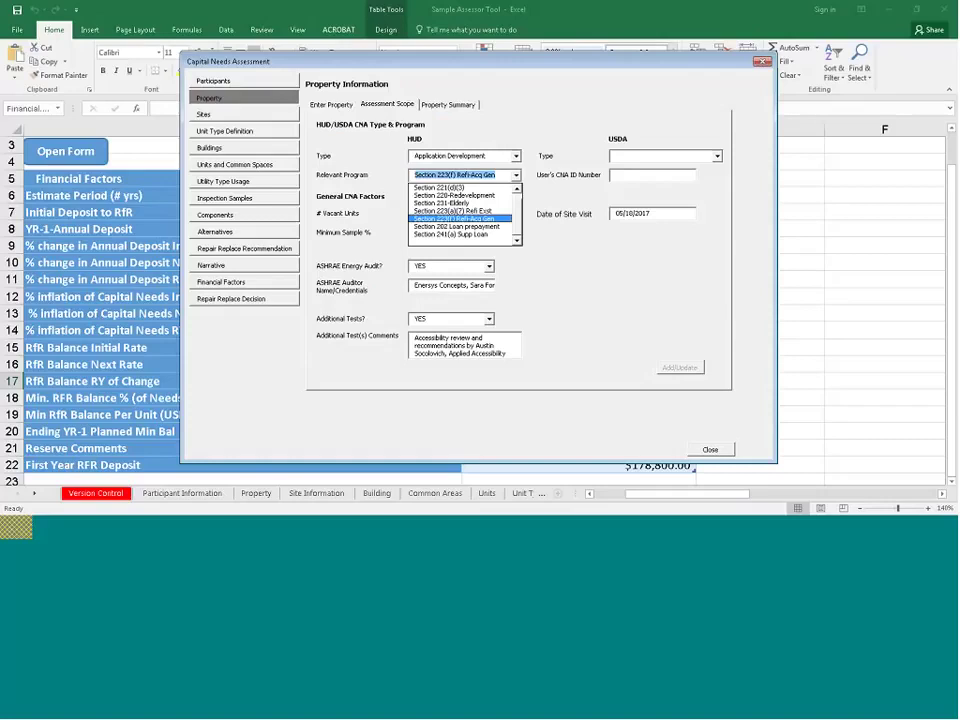
click(447, 105)
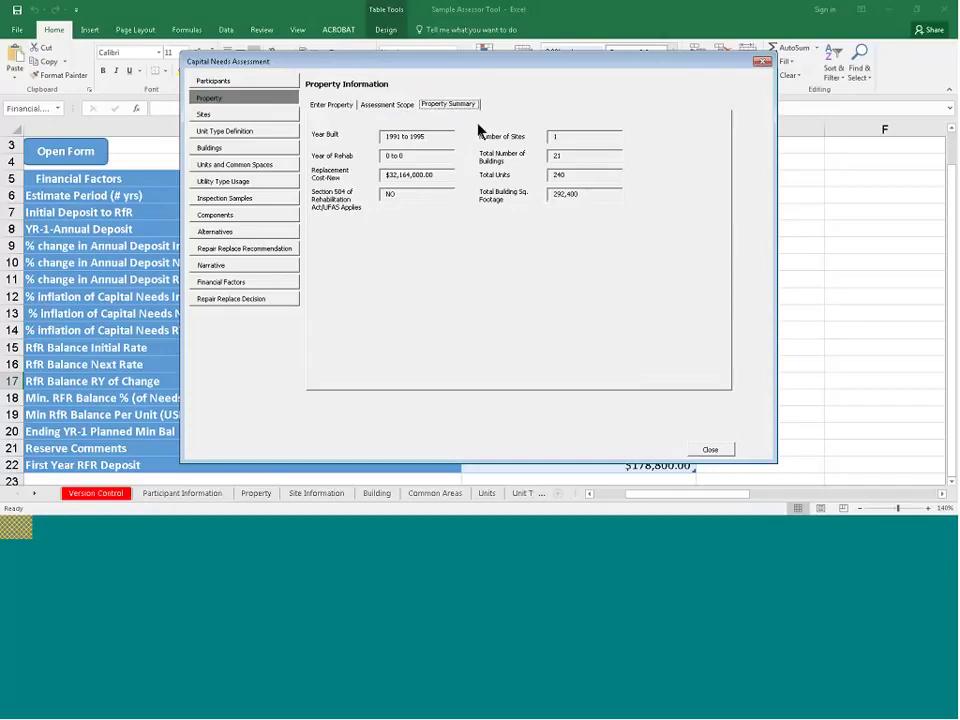
click(385, 107)
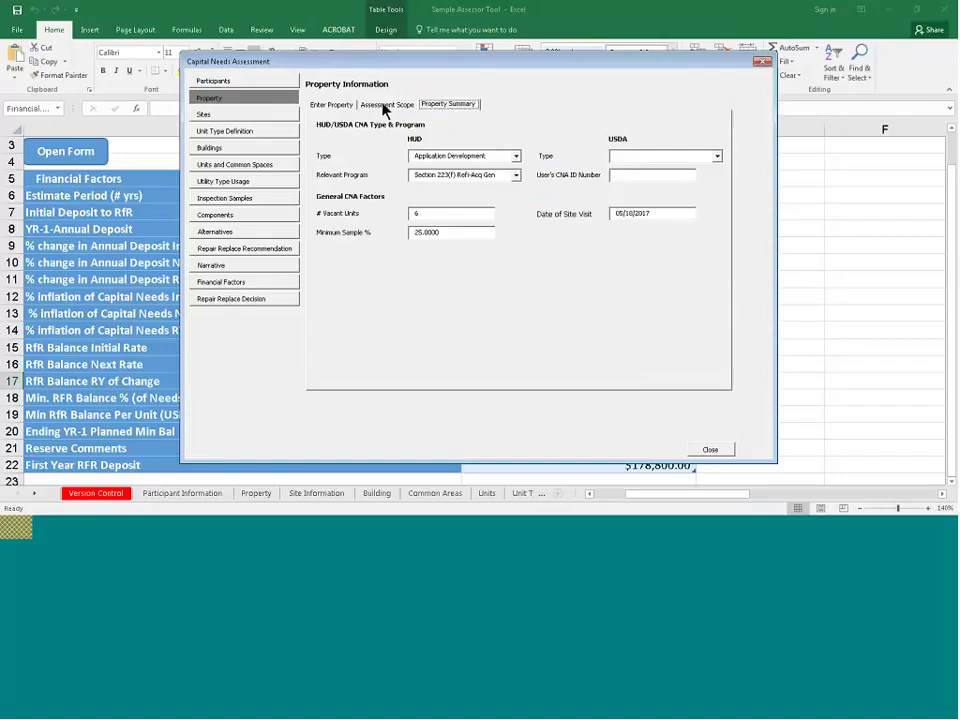
click(247, 116)
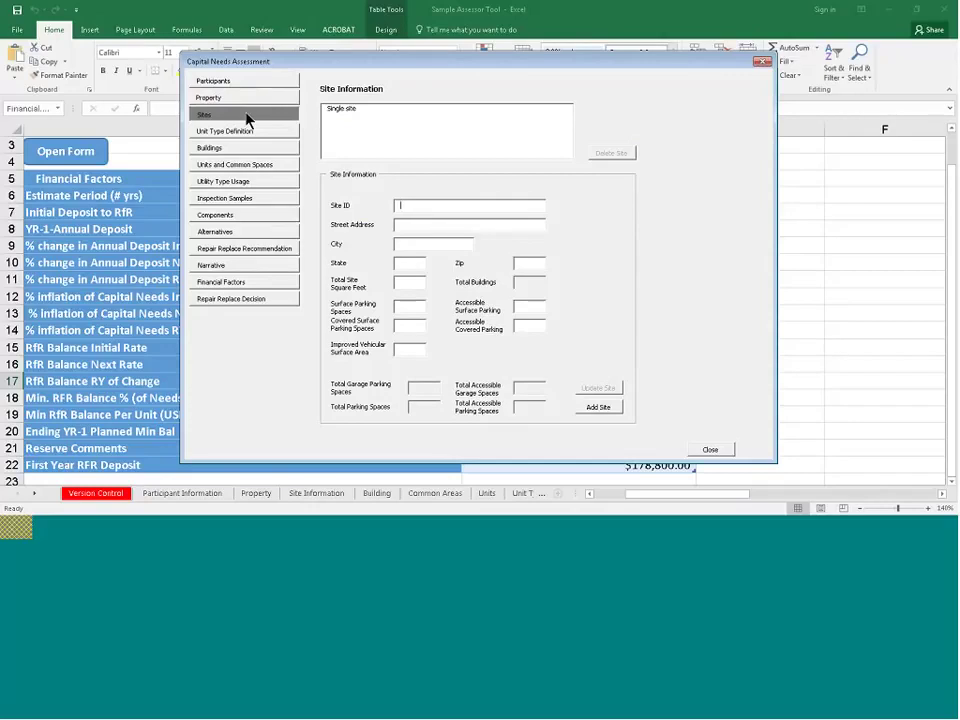
View the 'Single site' details, then show the Building Information page
click(341, 116)
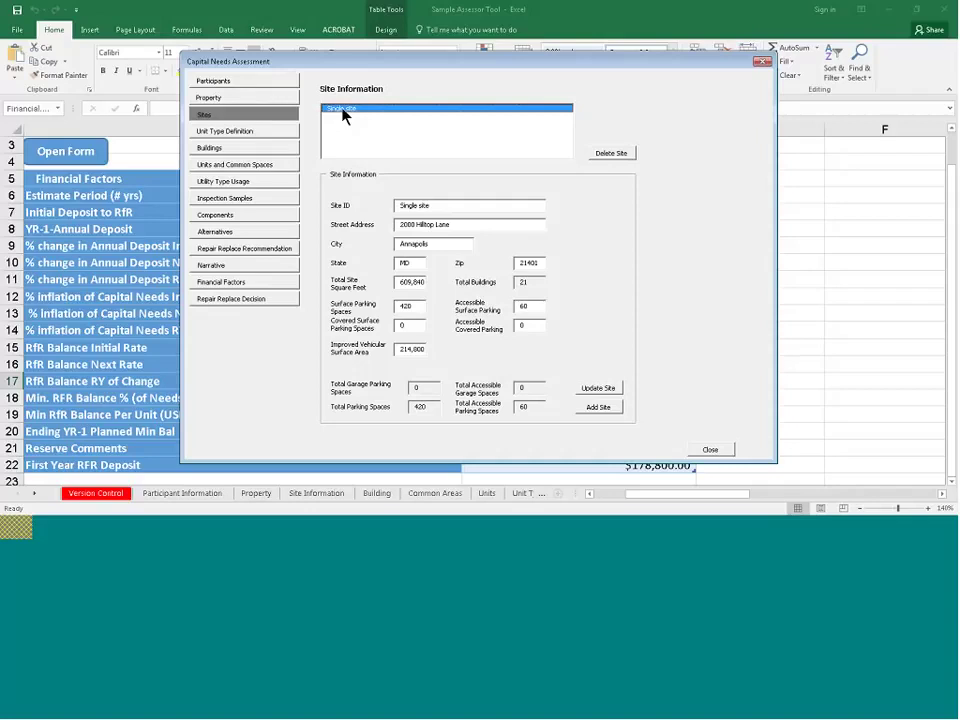
click(248, 149)
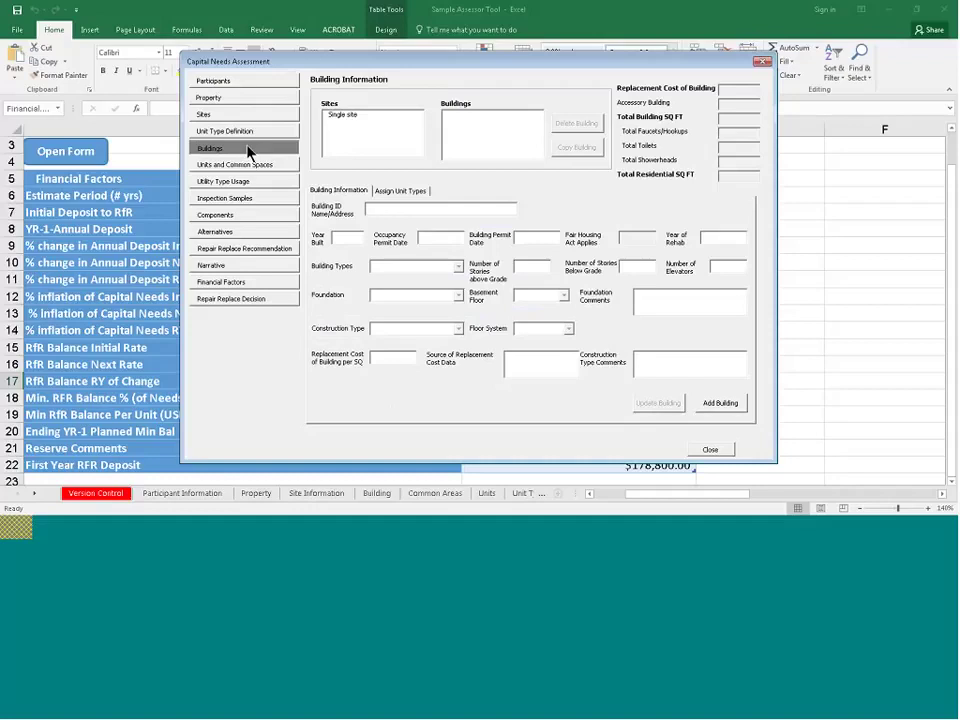
View building C on the Single site, then show the Unit Type Definition page
click(347, 117)
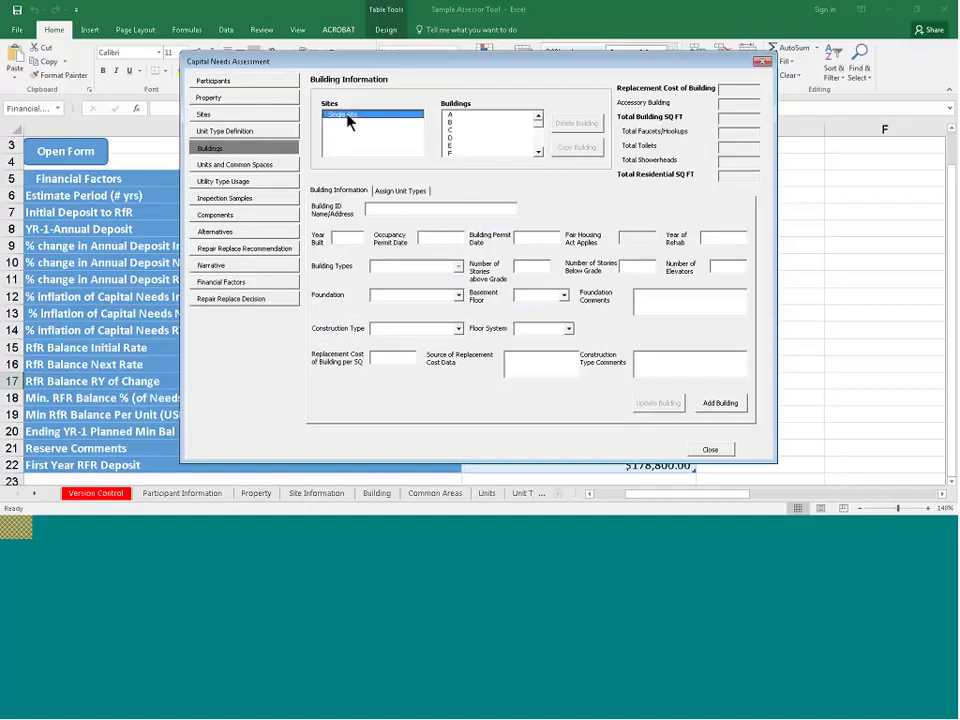
click(456, 131)
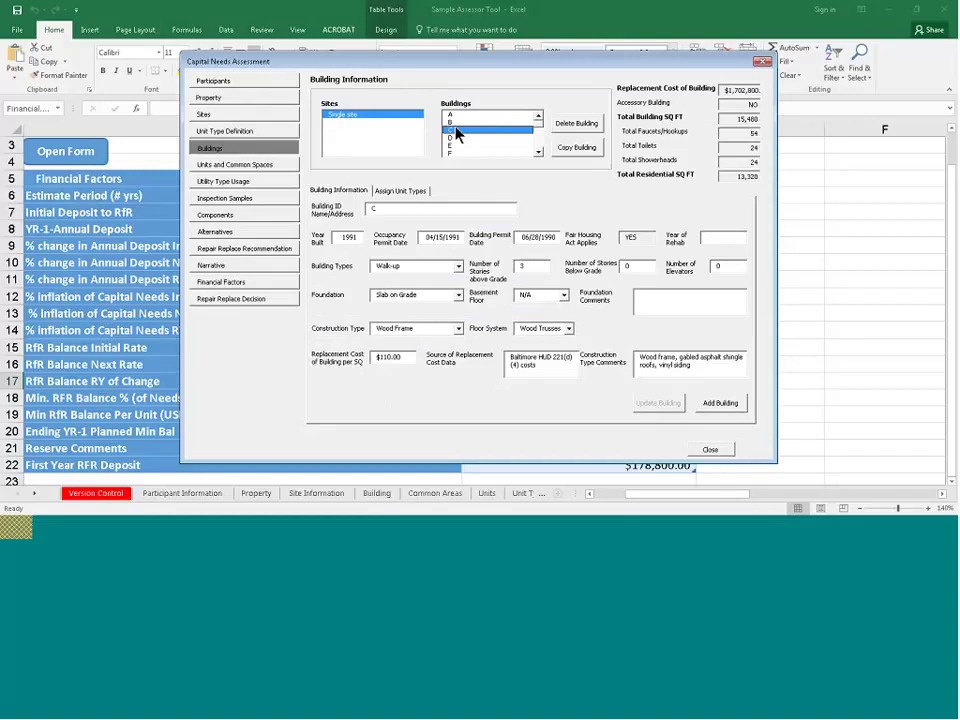
click(281, 134)
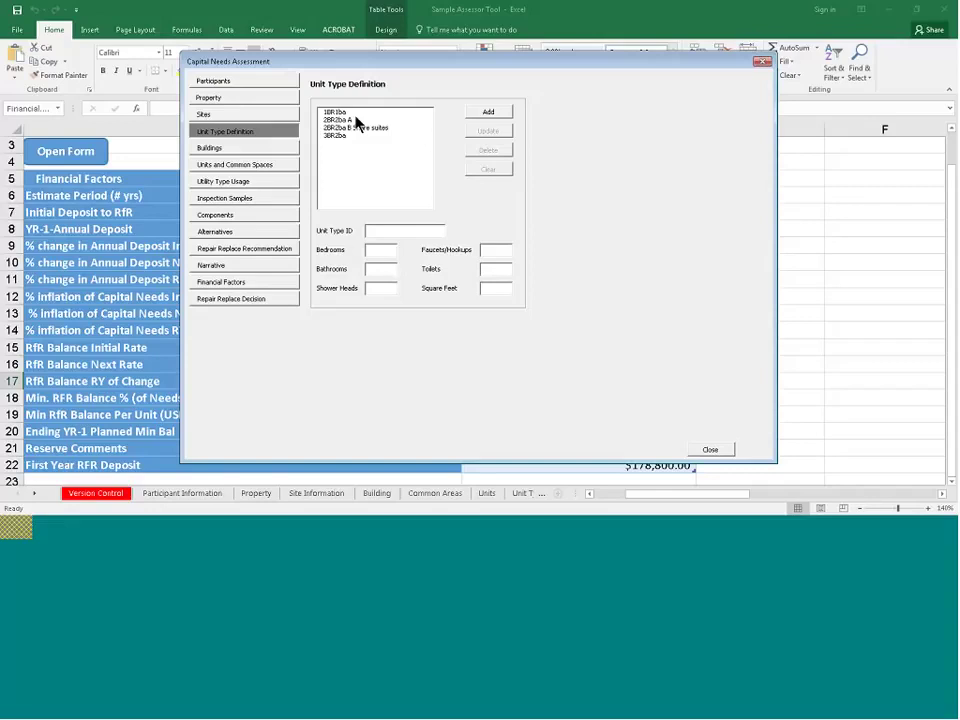
Browse the Tenant Electricity, Natural Gas, Common Electricity and Propane utility entries, then show Inspection Samples
click(274, 166)
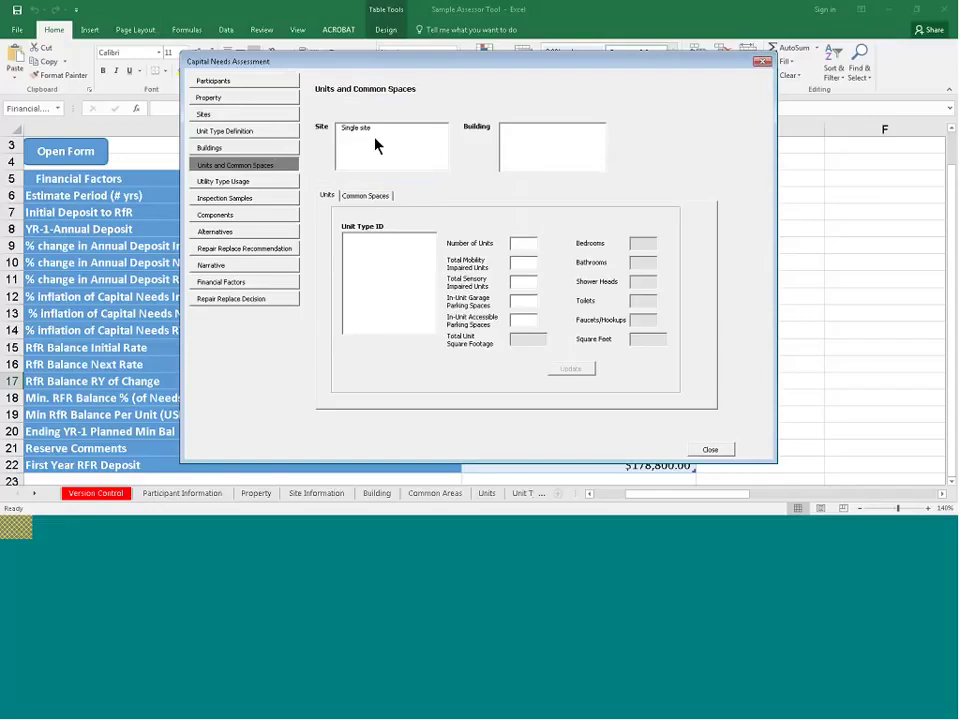
click(264, 183)
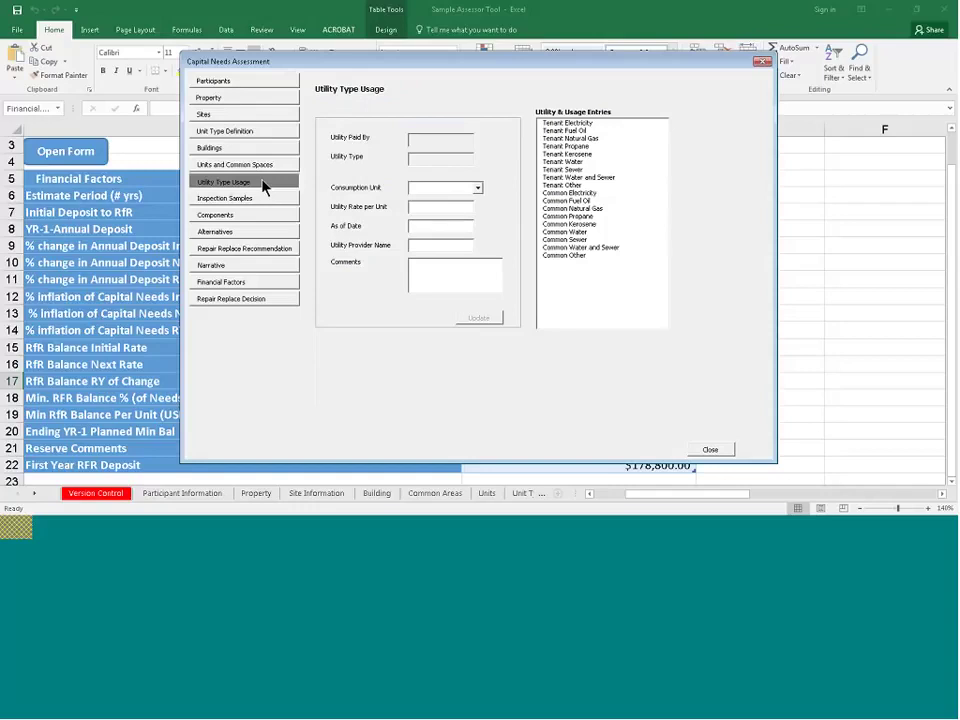
click(585, 123)
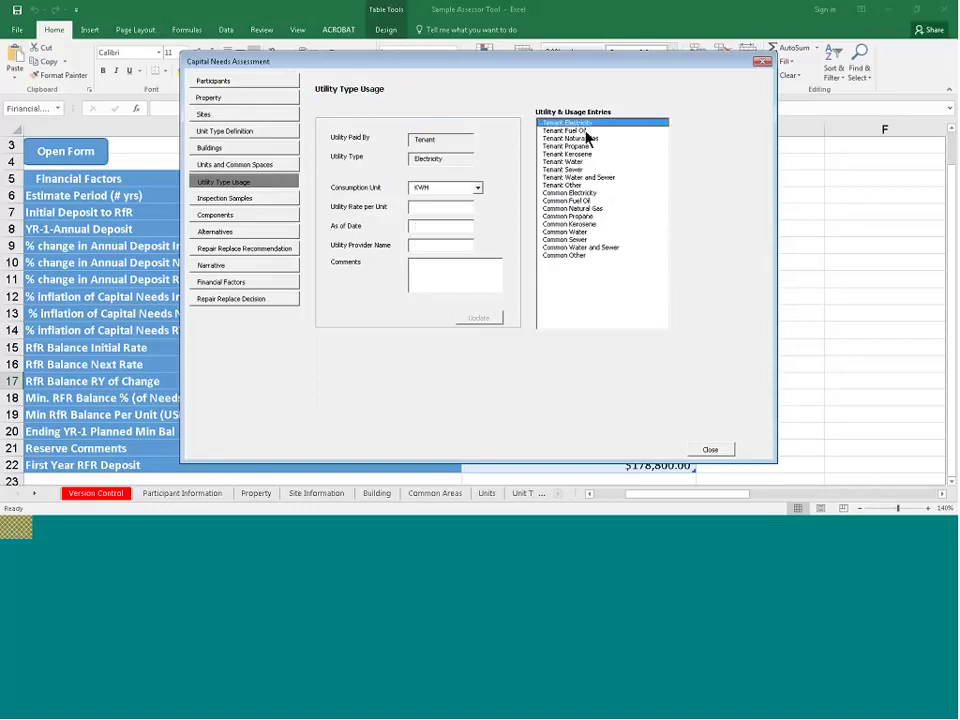
click(587, 137)
click(590, 194)
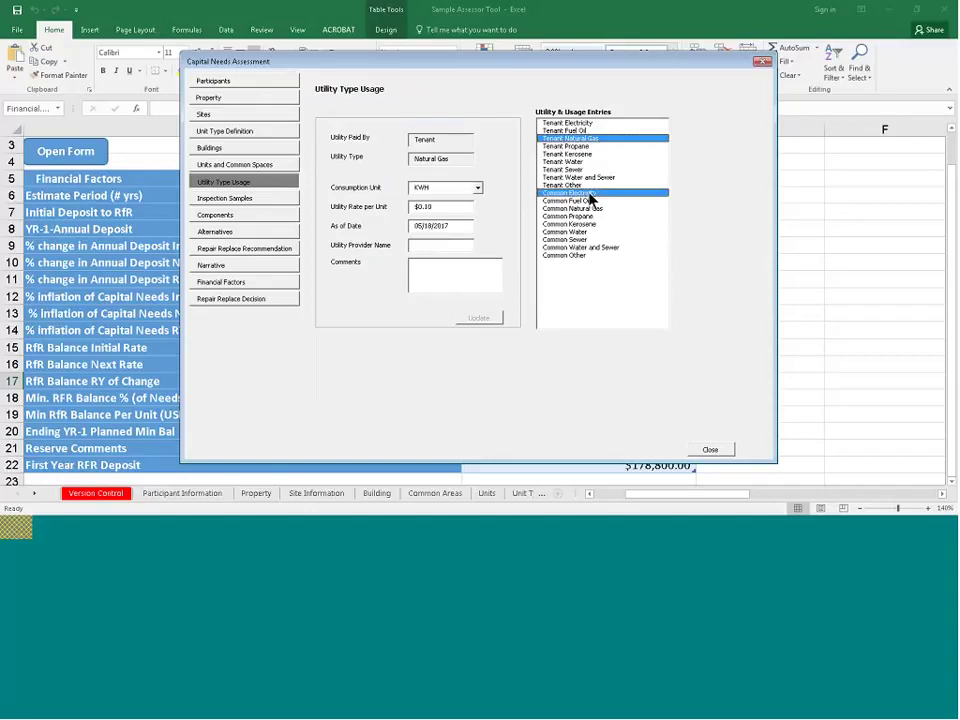
key(Down)
key(Down)
key(Down)
key(Down)
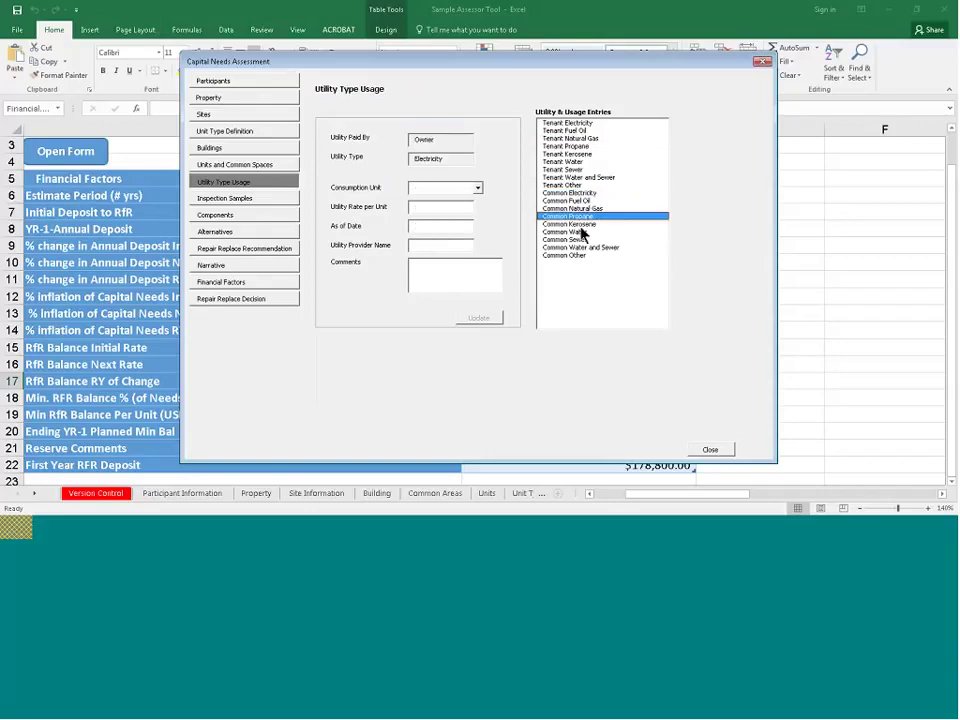
click(589, 139)
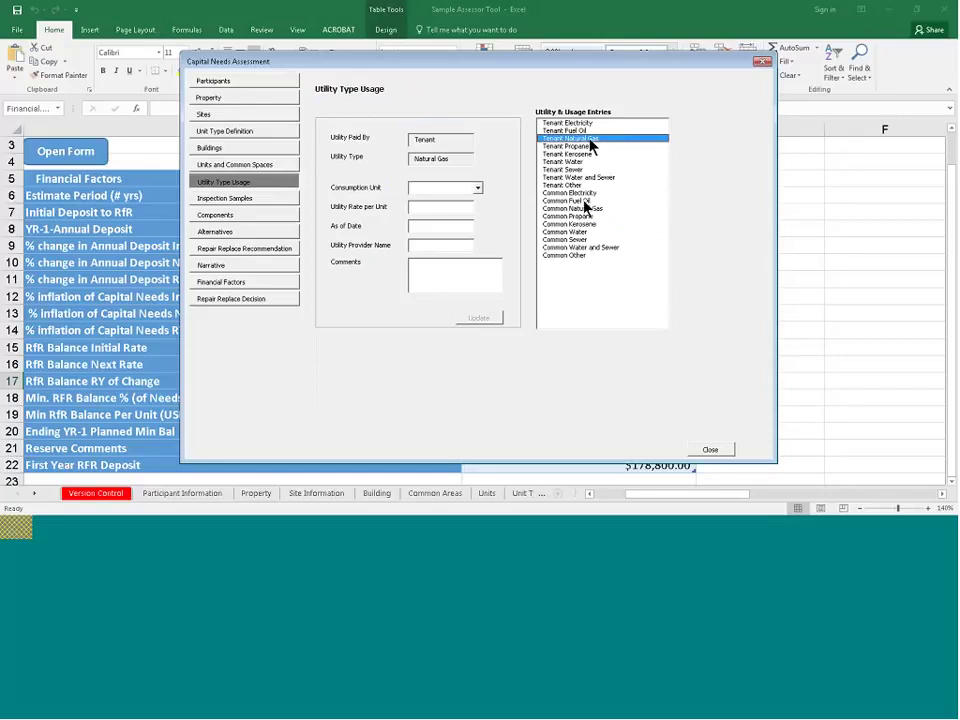
click(588, 214)
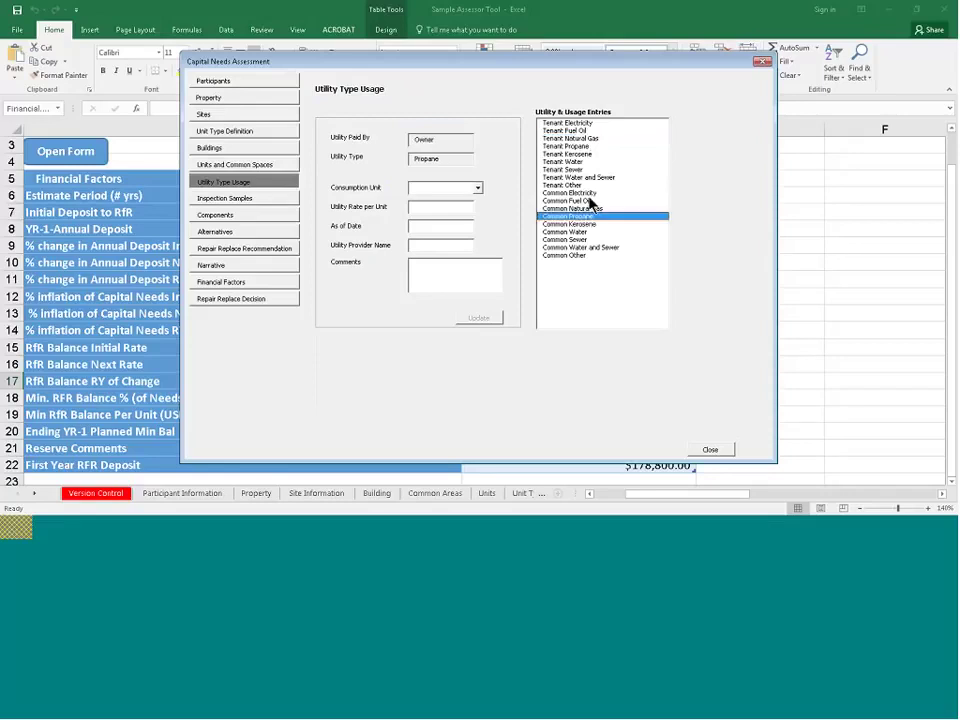
click(279, 200)
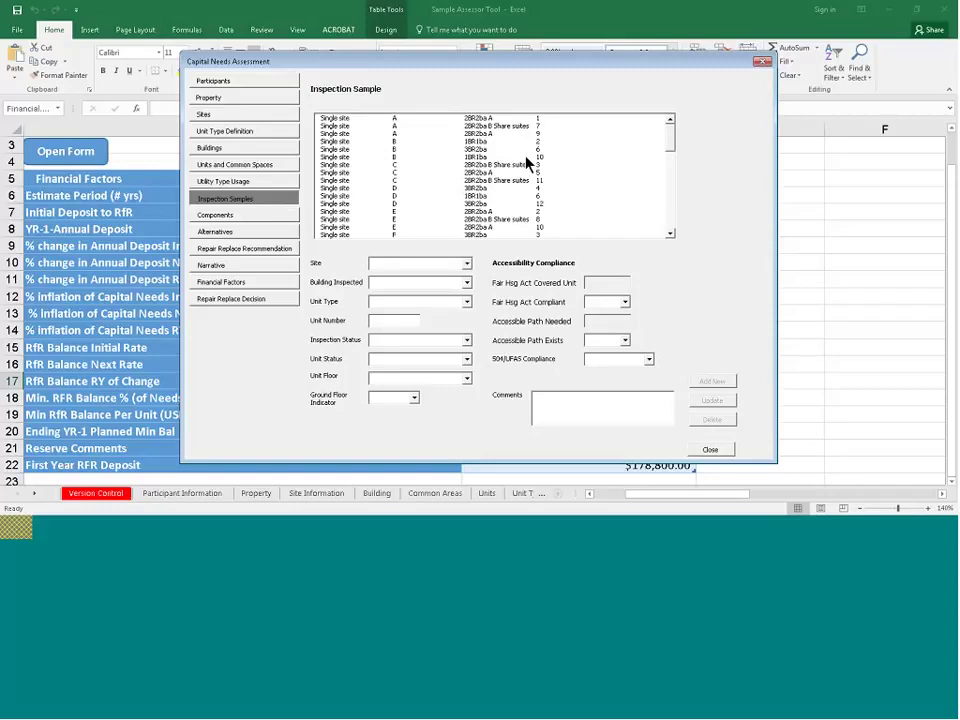
On Components, choose Vertical Transportation, Elevators/Escalators and elevator controller type, then show Alternatives
click(268, 220)
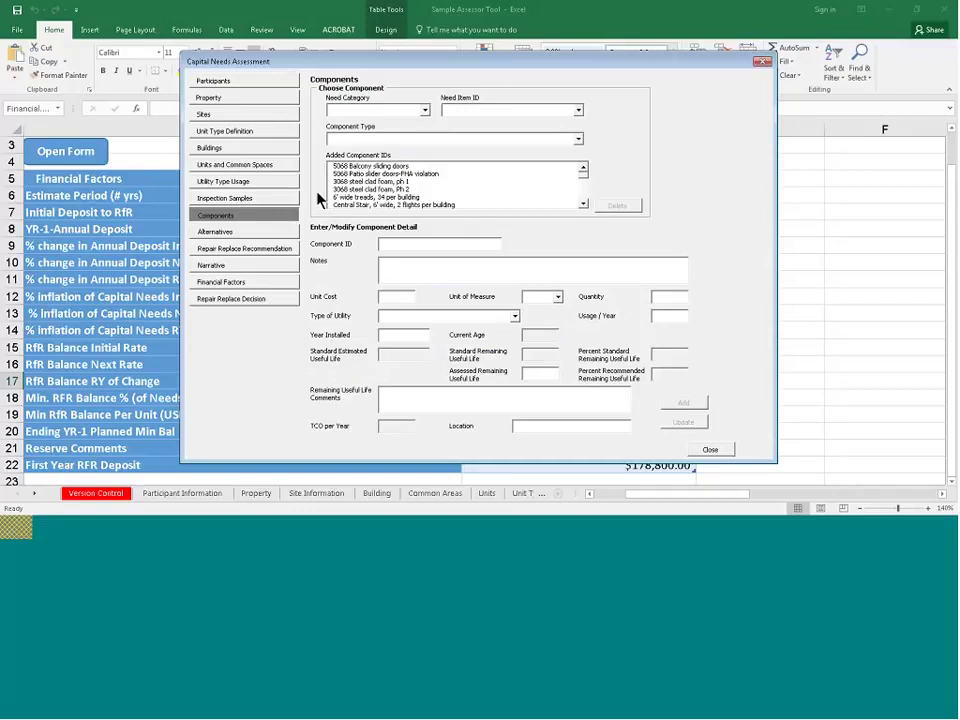
click(424, 110)
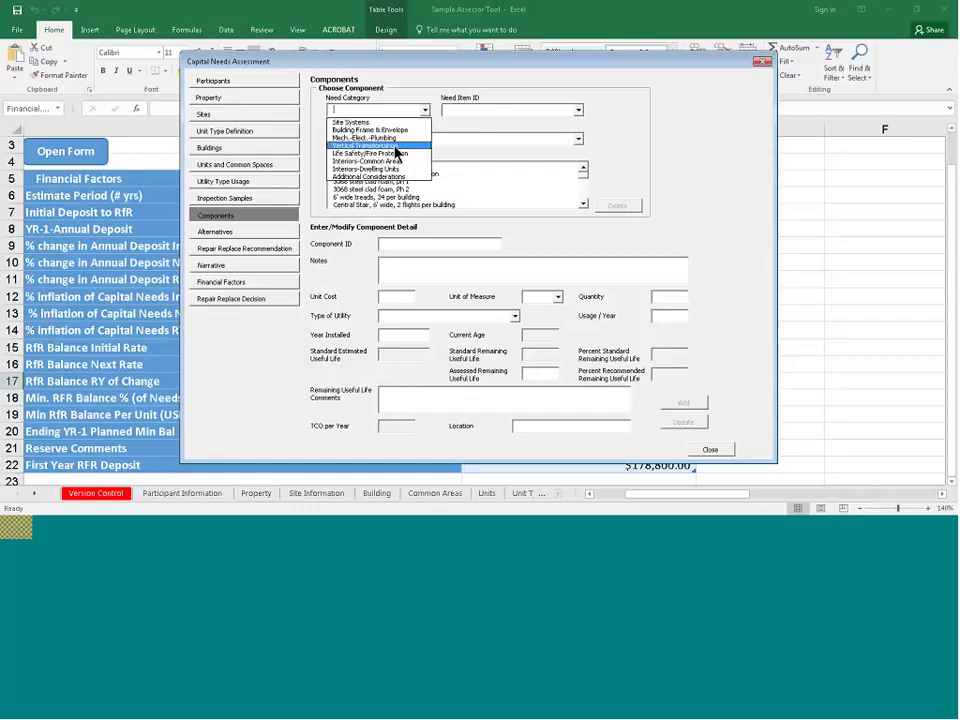
click(396, 147)
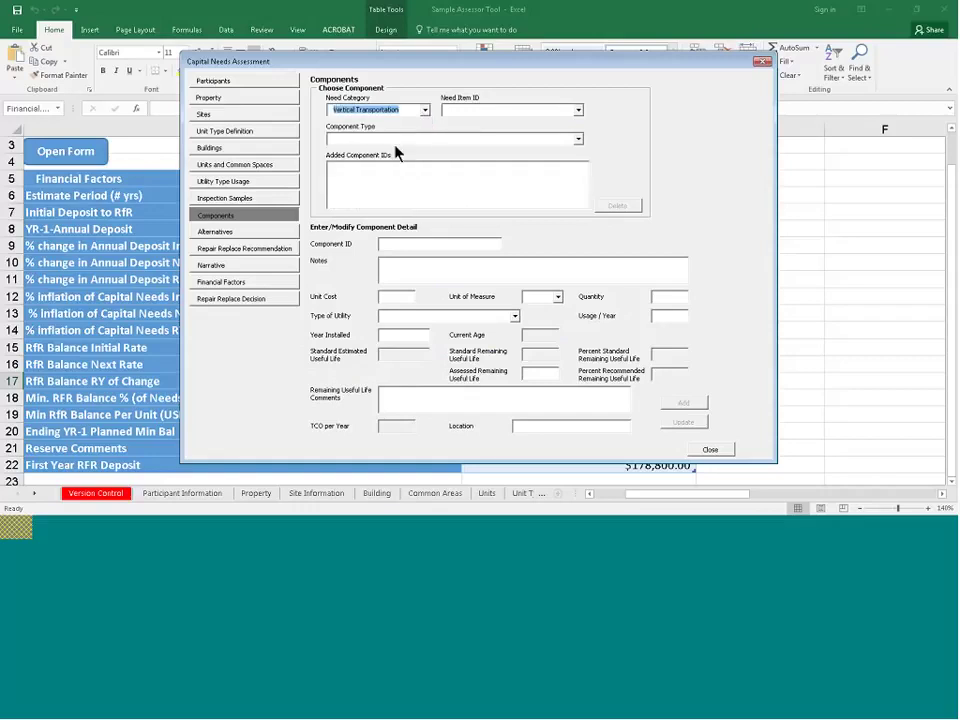
click(578, 110)
click(530, 122)
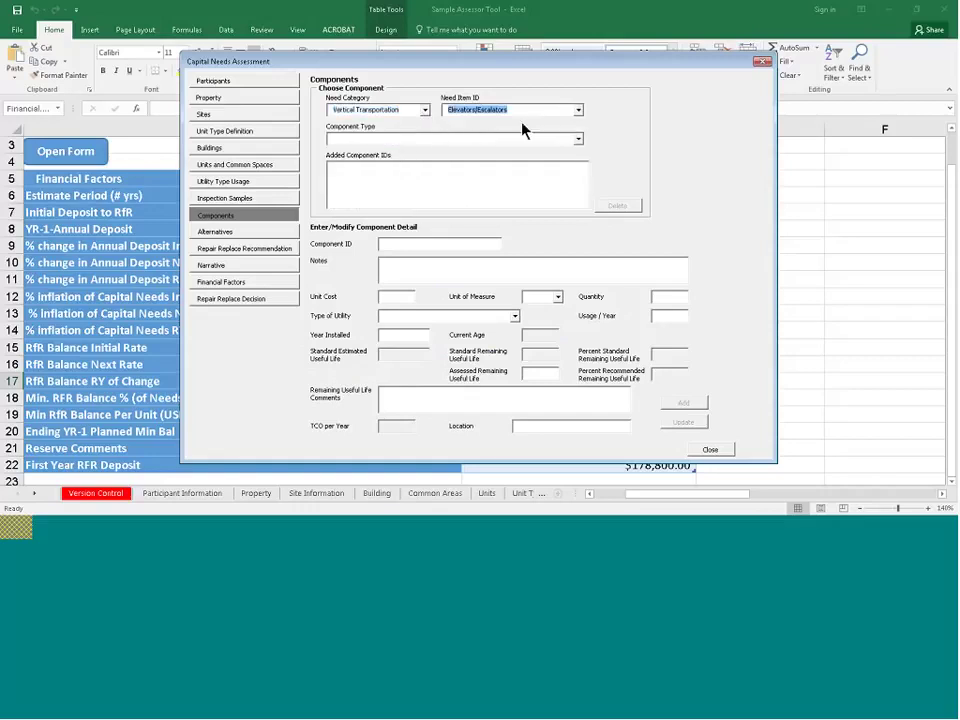
click(577, 140)
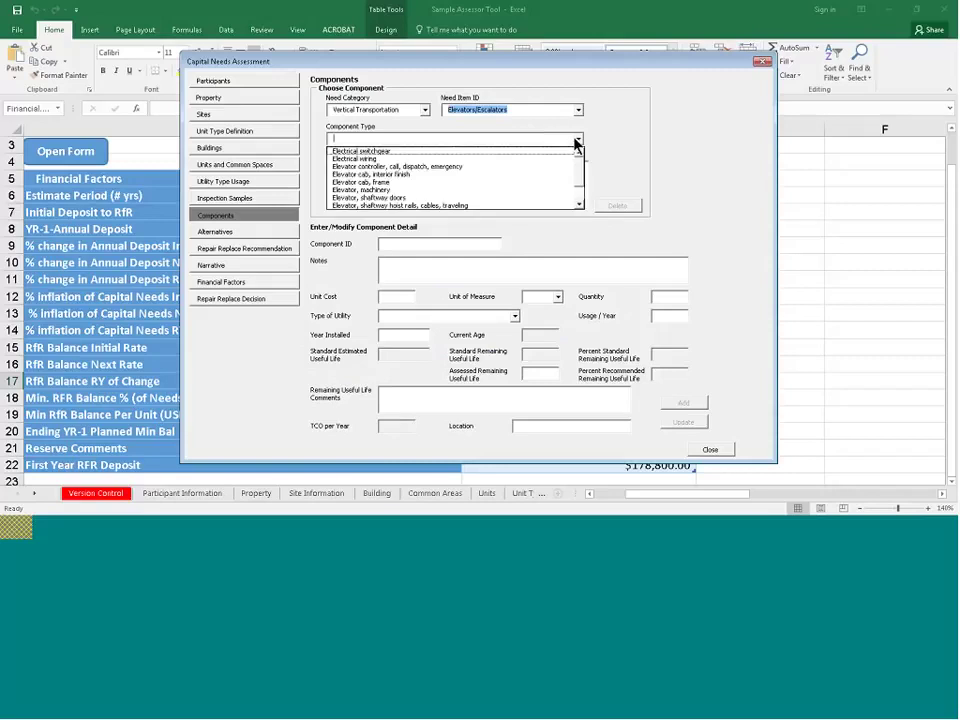
click(440, 166)
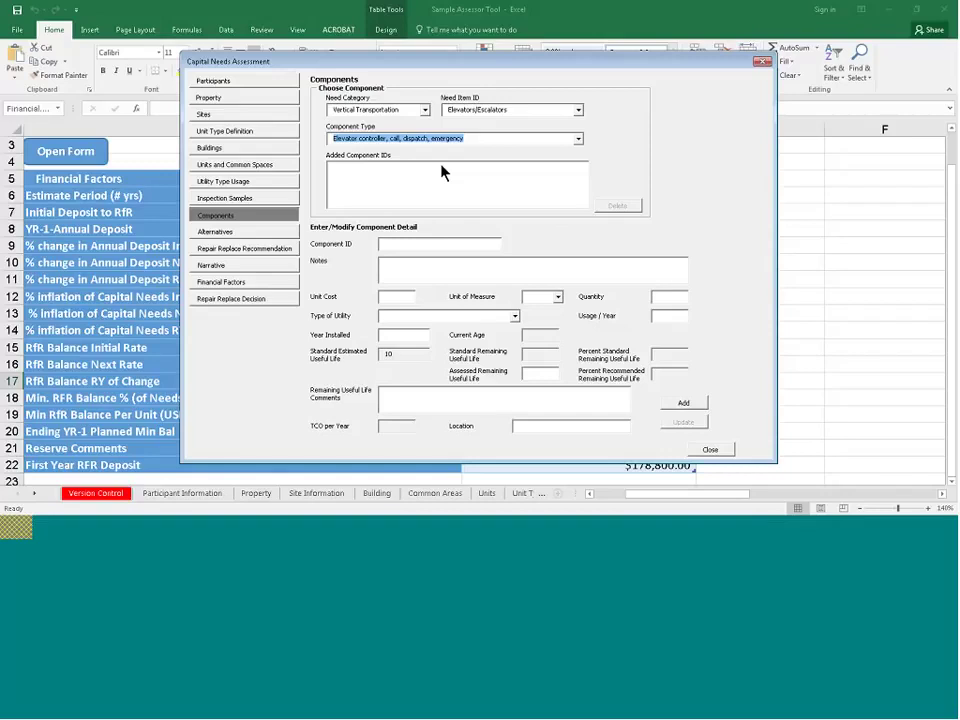
click(259, 232)
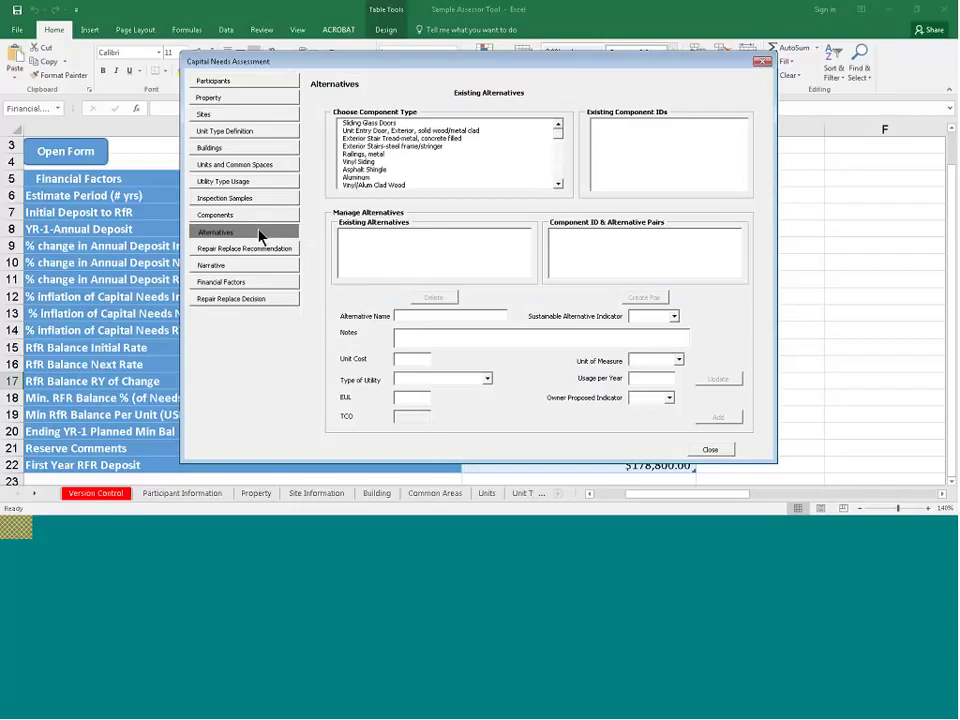
Check Vinyl Siding's existing alternatives, then show the Repair, Replace, Add New Recommendation page
click(375, 162)
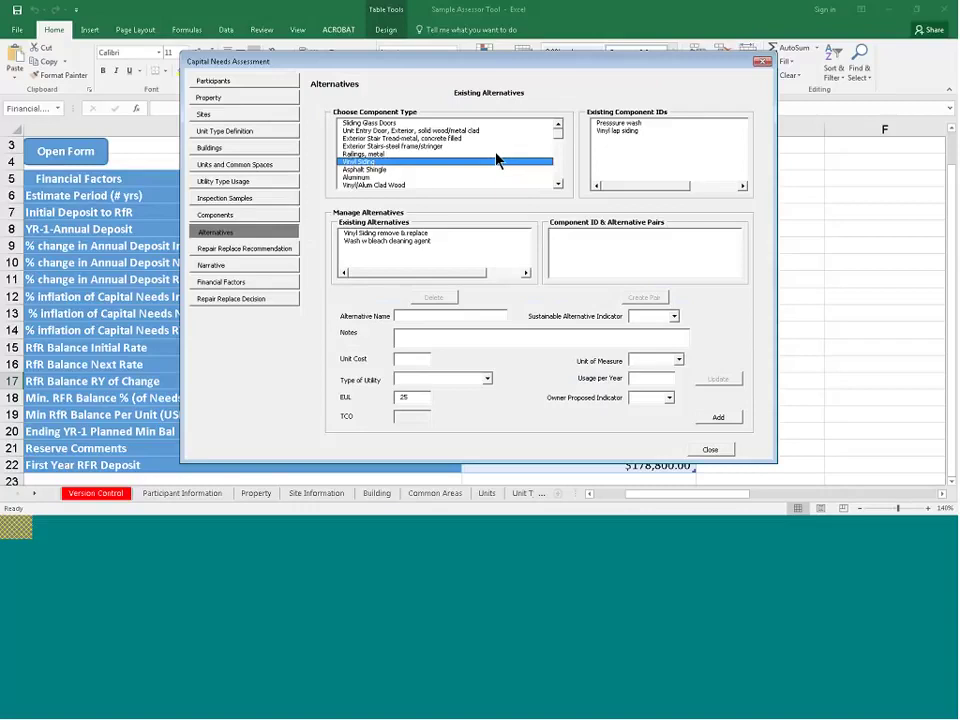
click(249, 250)
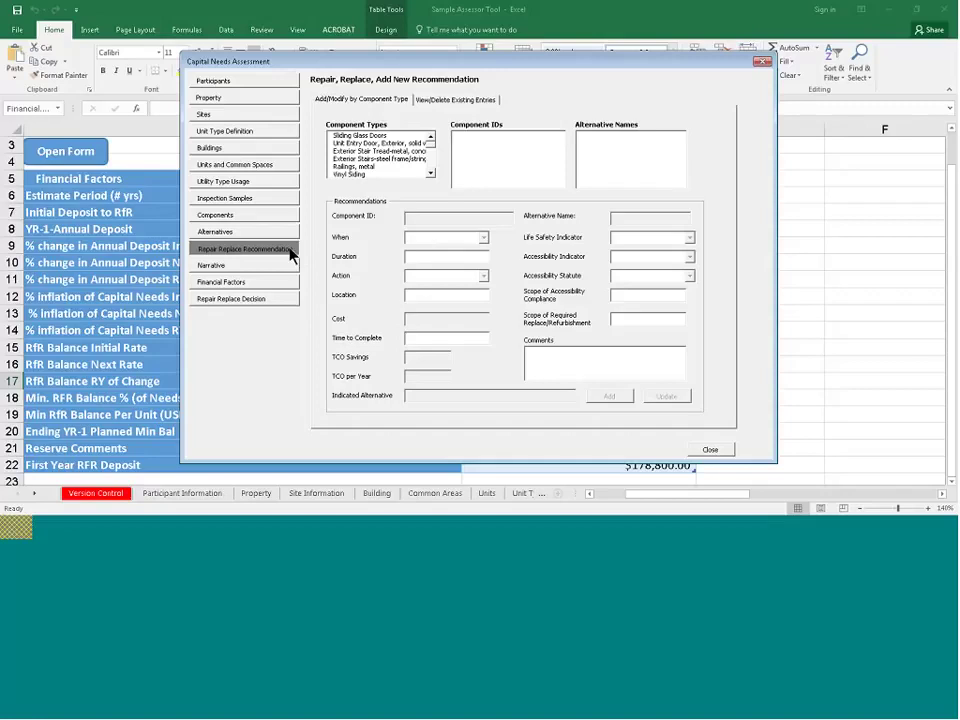
click(232, 300)
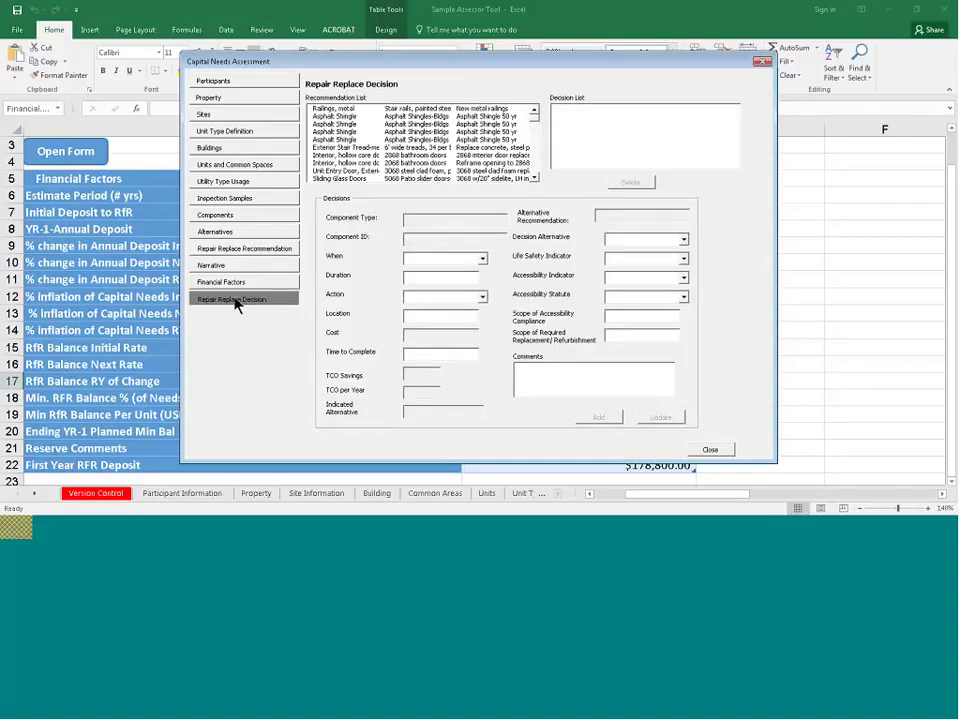
click(485, 110)
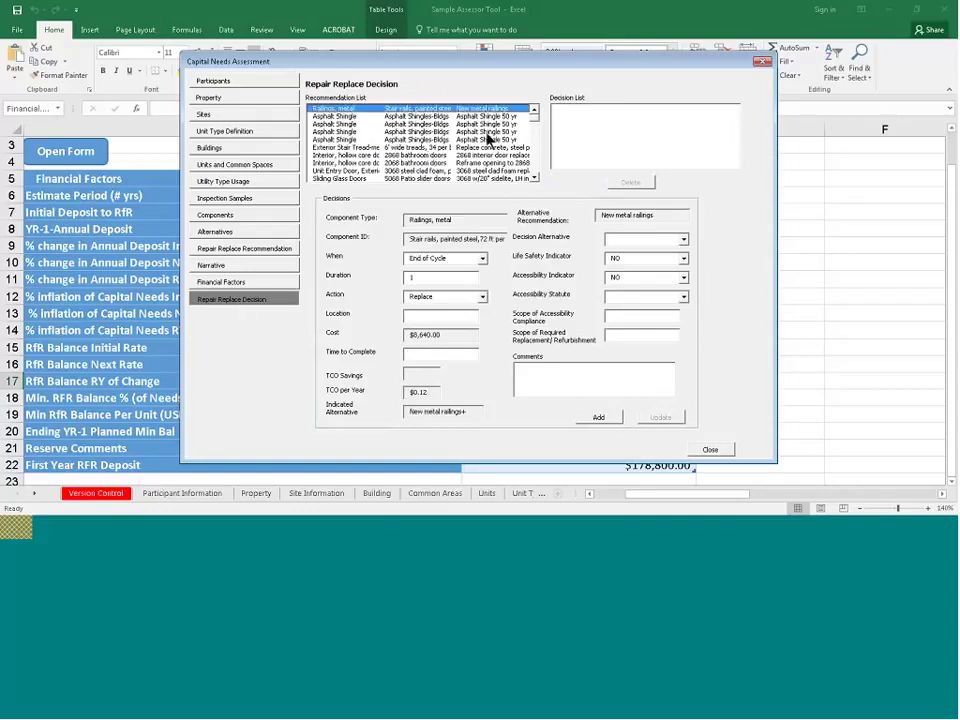
click(266, 248)
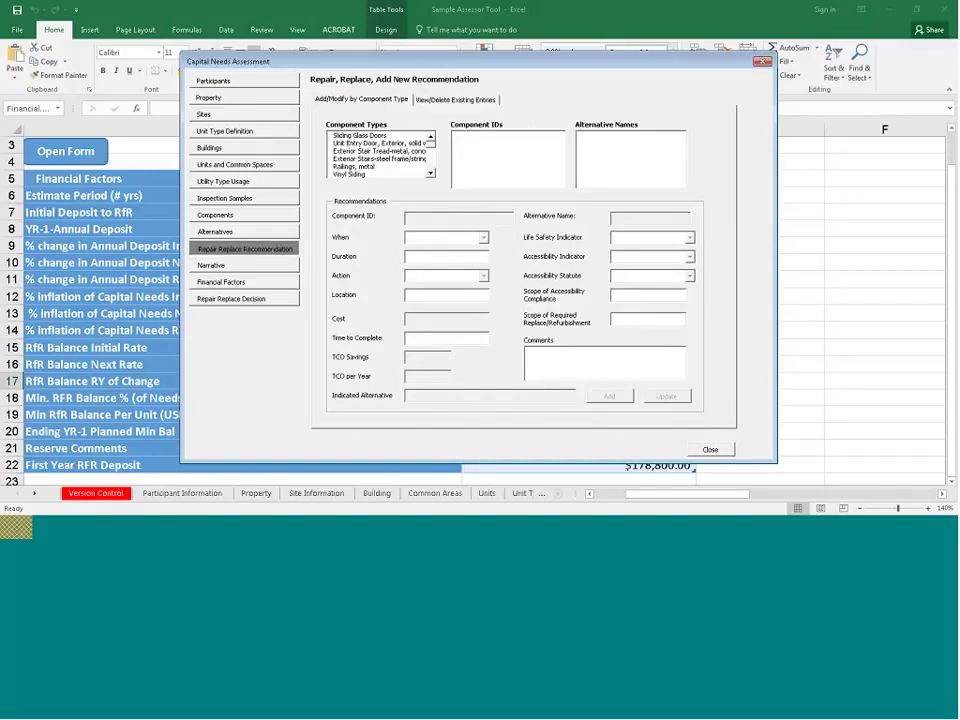
click(255, 300)
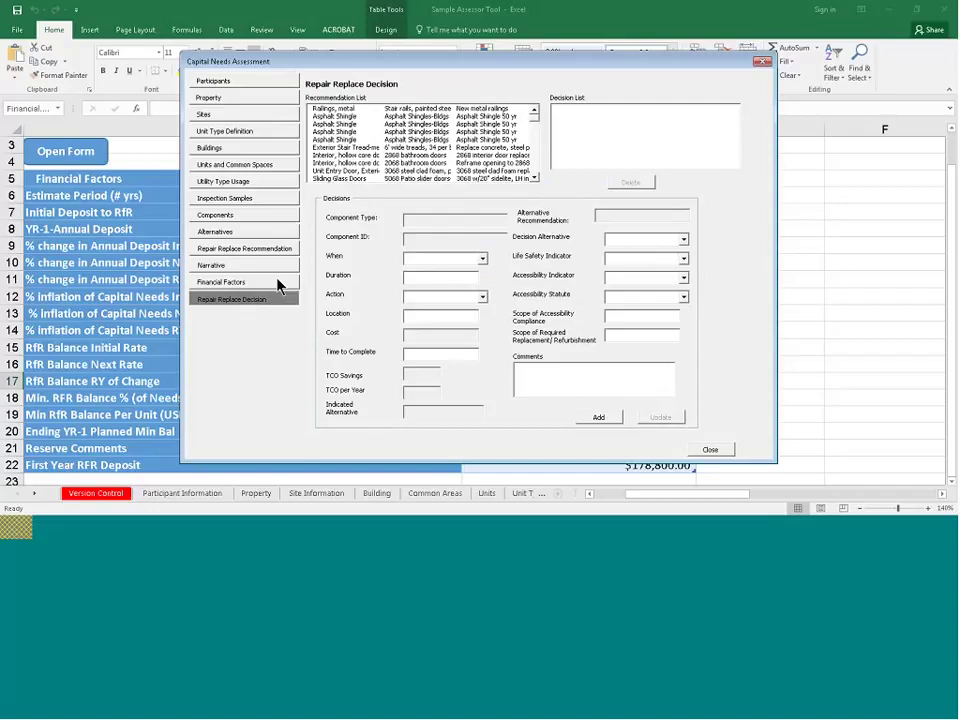
Close the assessment form after Financial Factors and switch through the Building sheet to Units
click(278, 283)
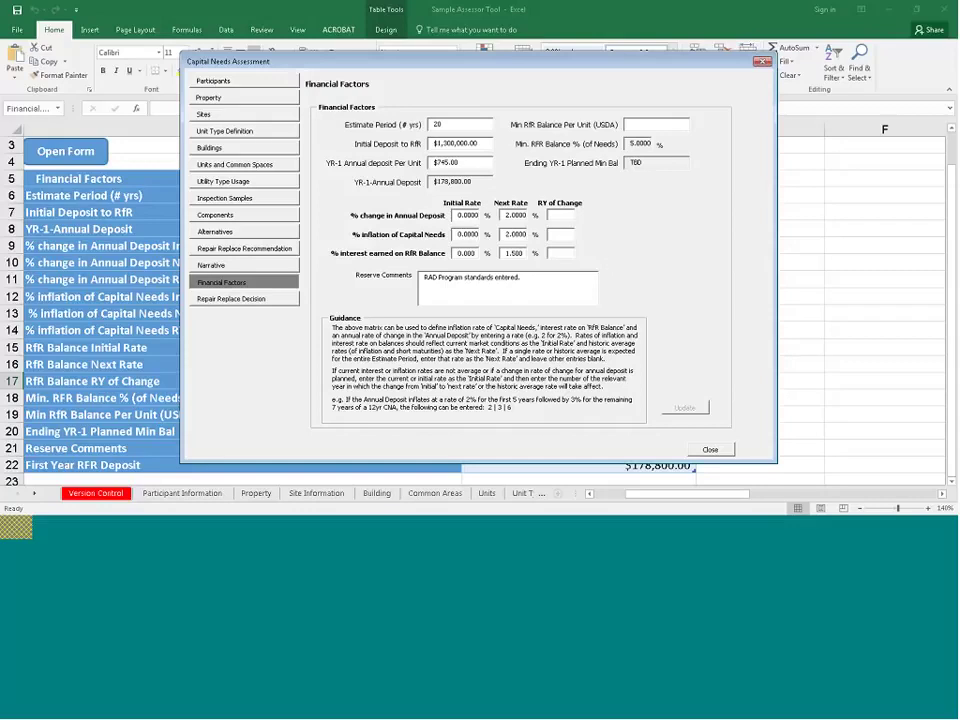
click(763, 62)
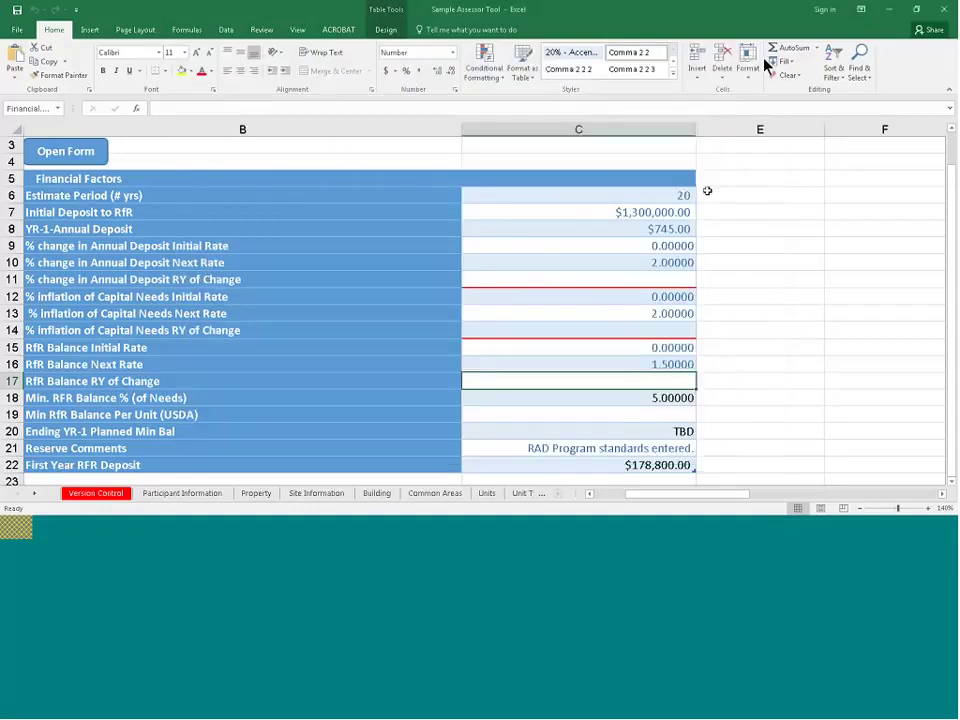
click(378, 493)
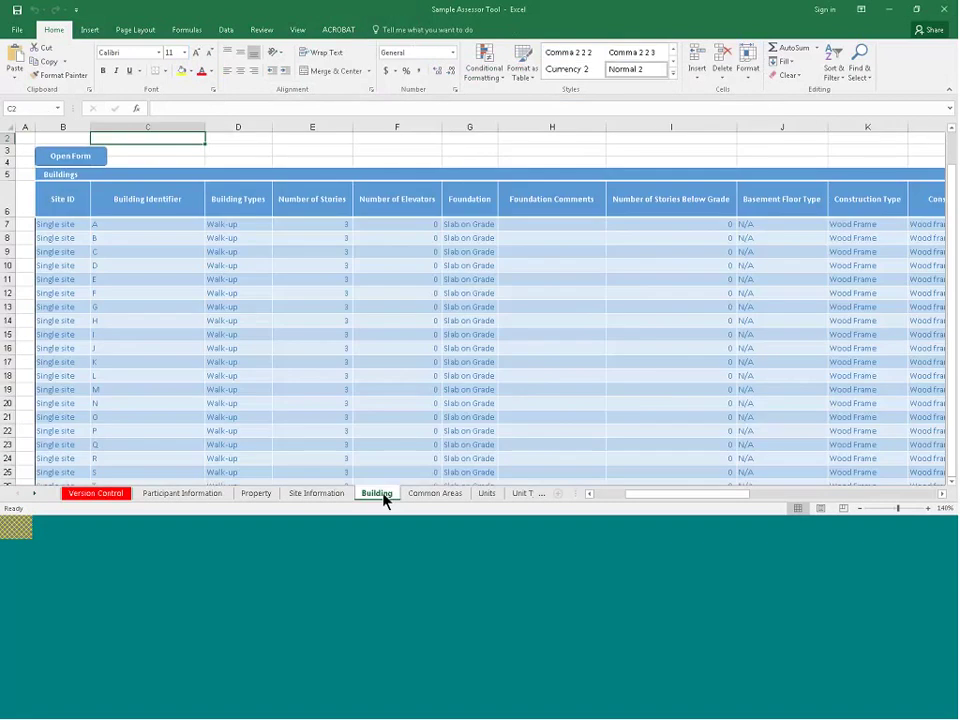
click(438, 494)
click(486, 494)
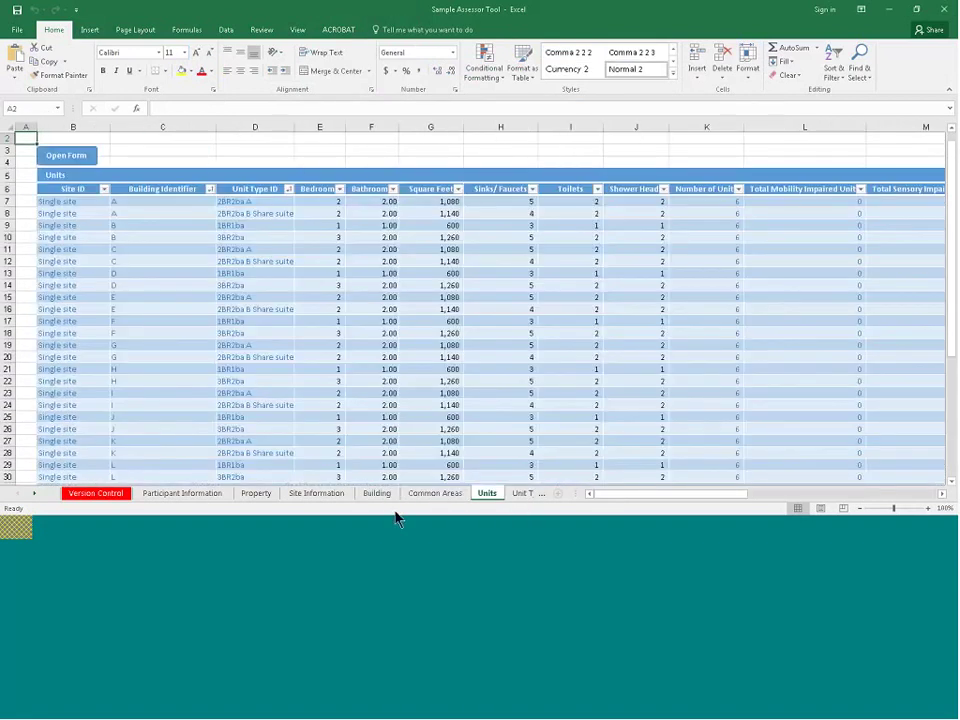
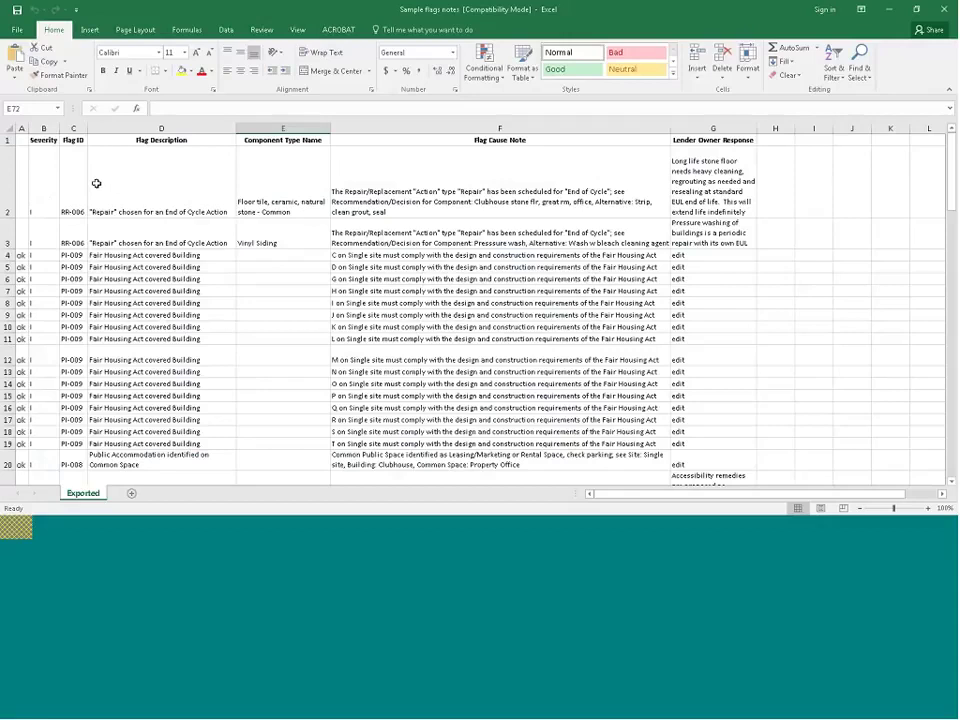
Select cell B2 and zoom the flag notes sheet in to 140%
click(44, 185)
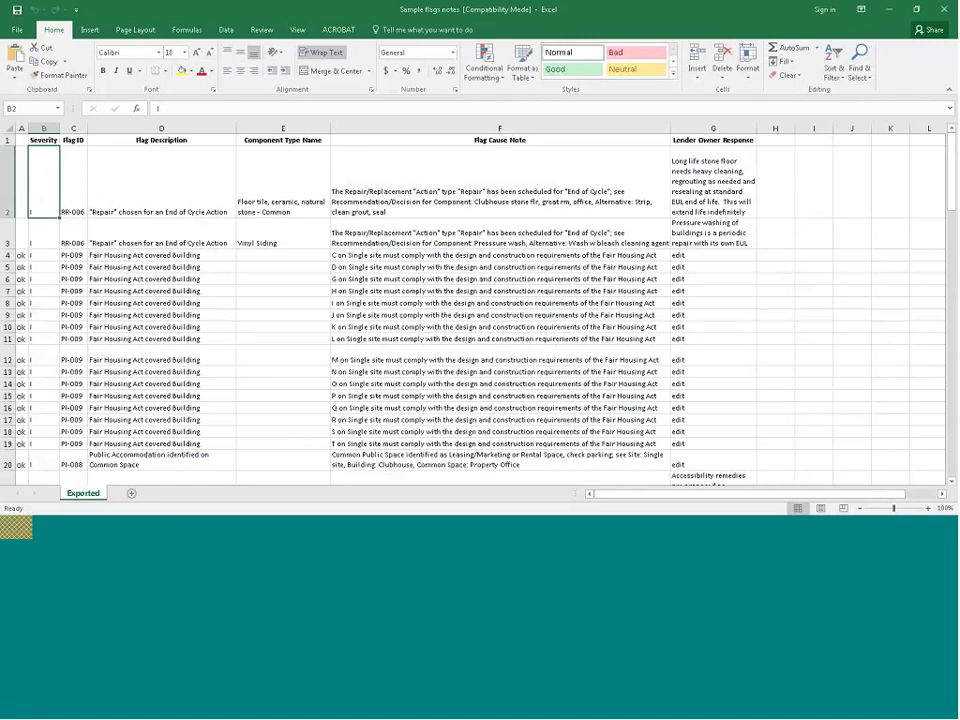
click(929, 509)
click(929, 509)
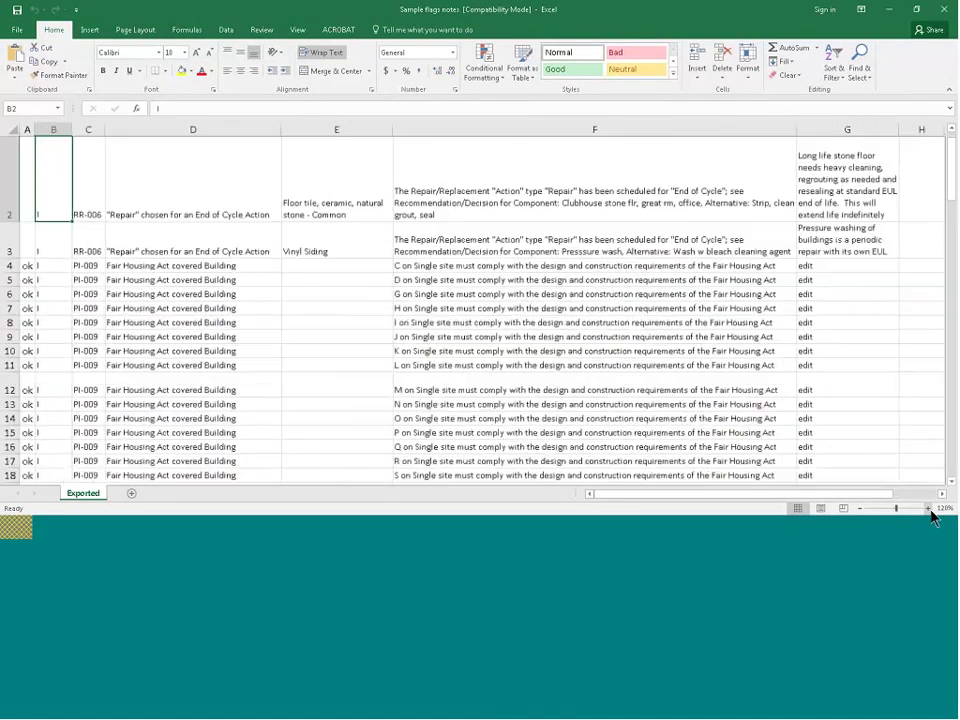
click(929, 509)
click(929, 509)
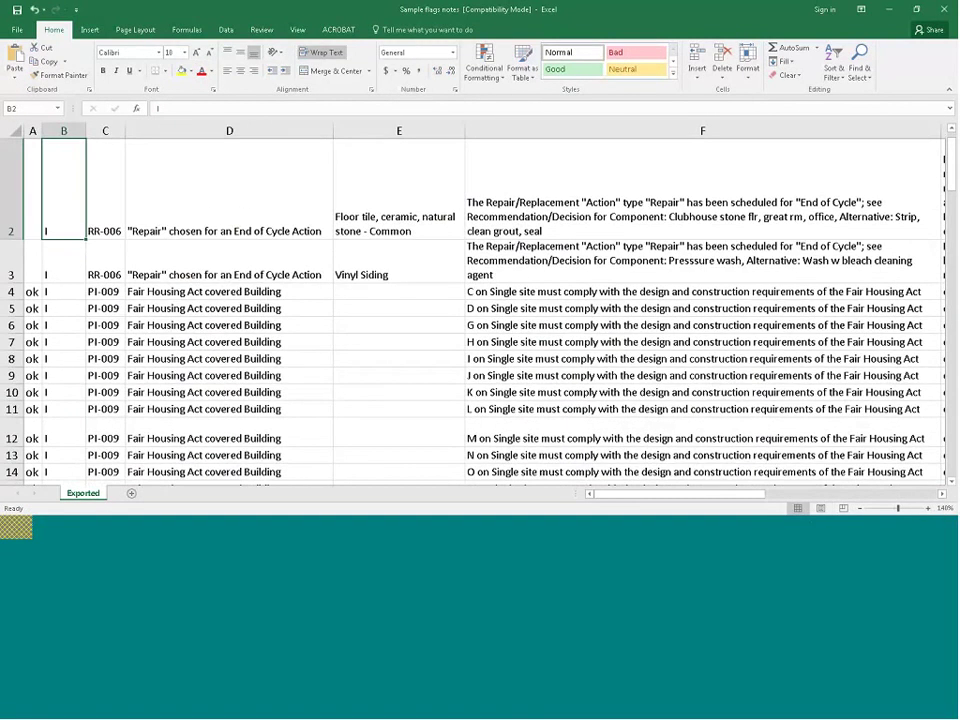
scroll(463, 328, up, 1)
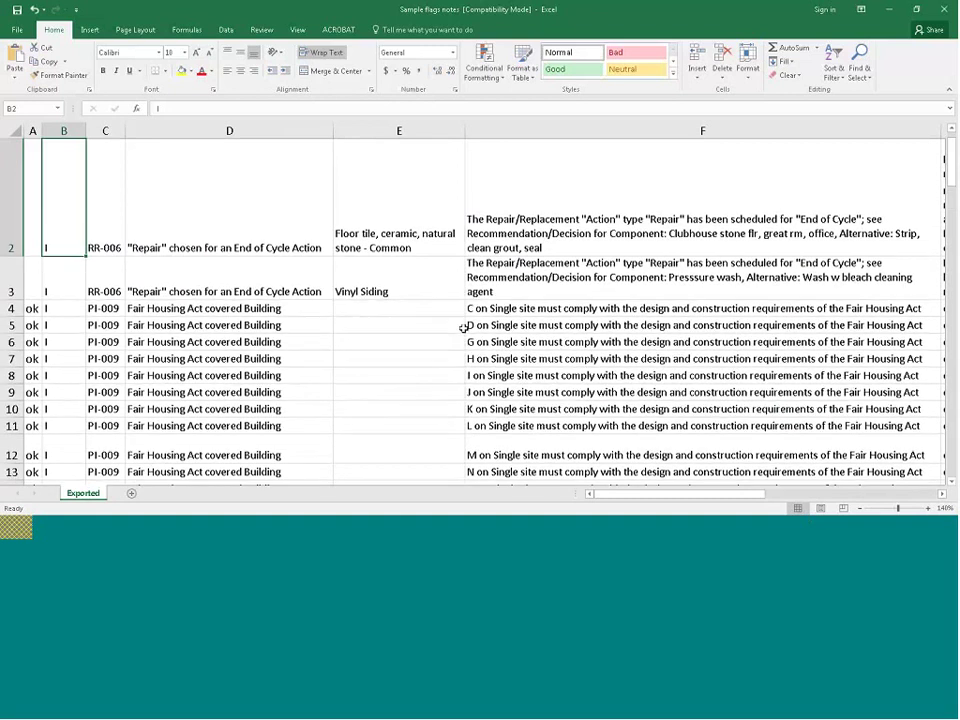
scroll(299, 203, down, 6)
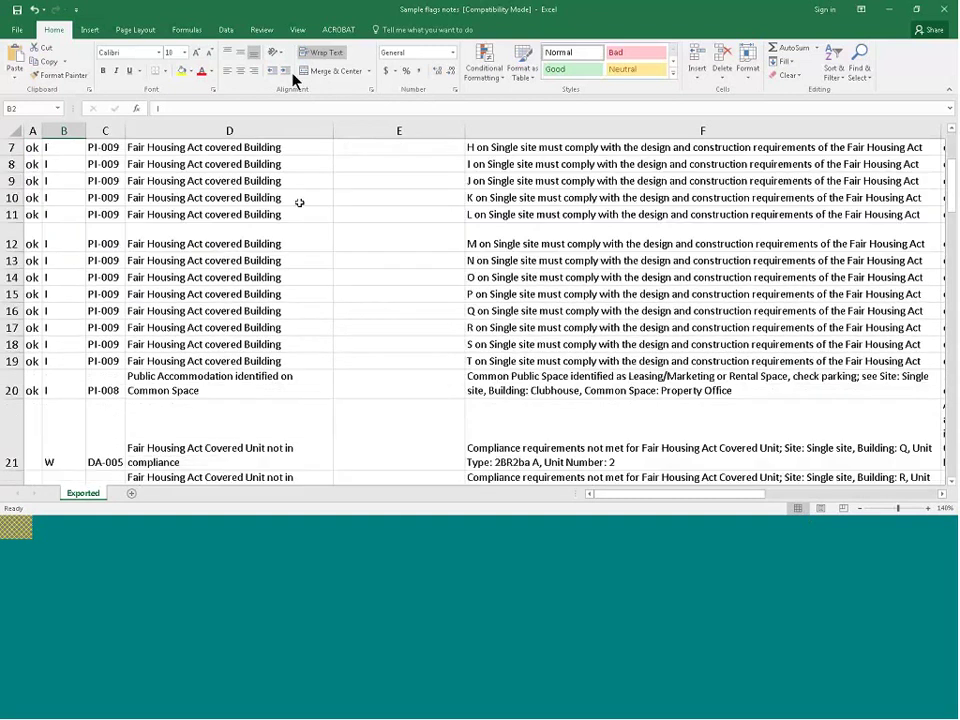
Select the Lender Owner Response notes in column G from row 19 through the 'See Note, Flag #21' rows
click(65, 228)
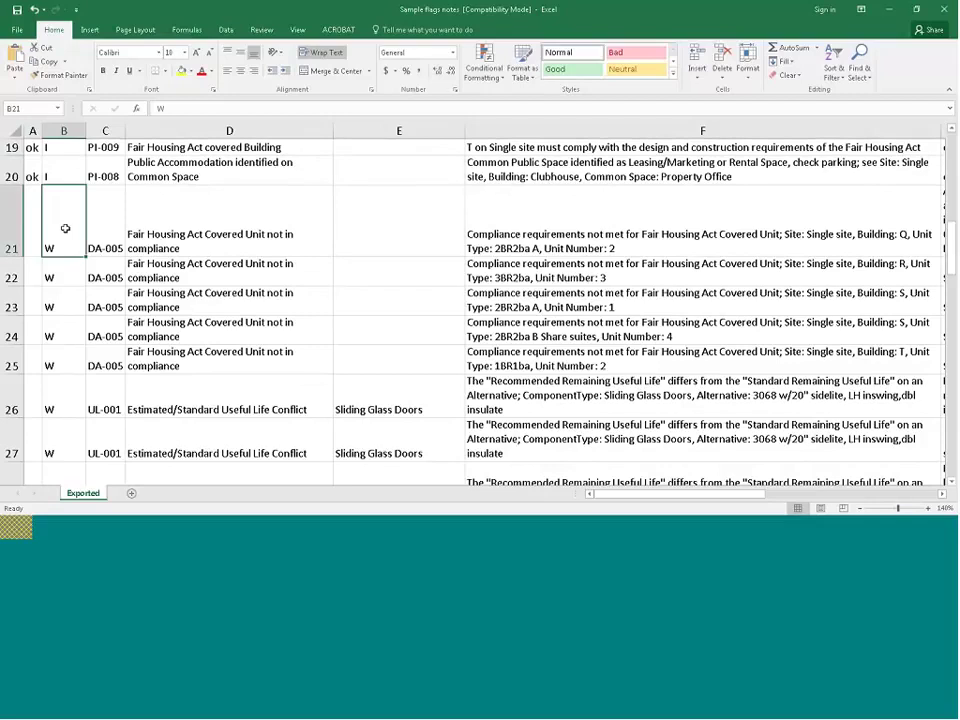
scroll(246, 278, down, 3)
scroll(461, 299, up, 3)
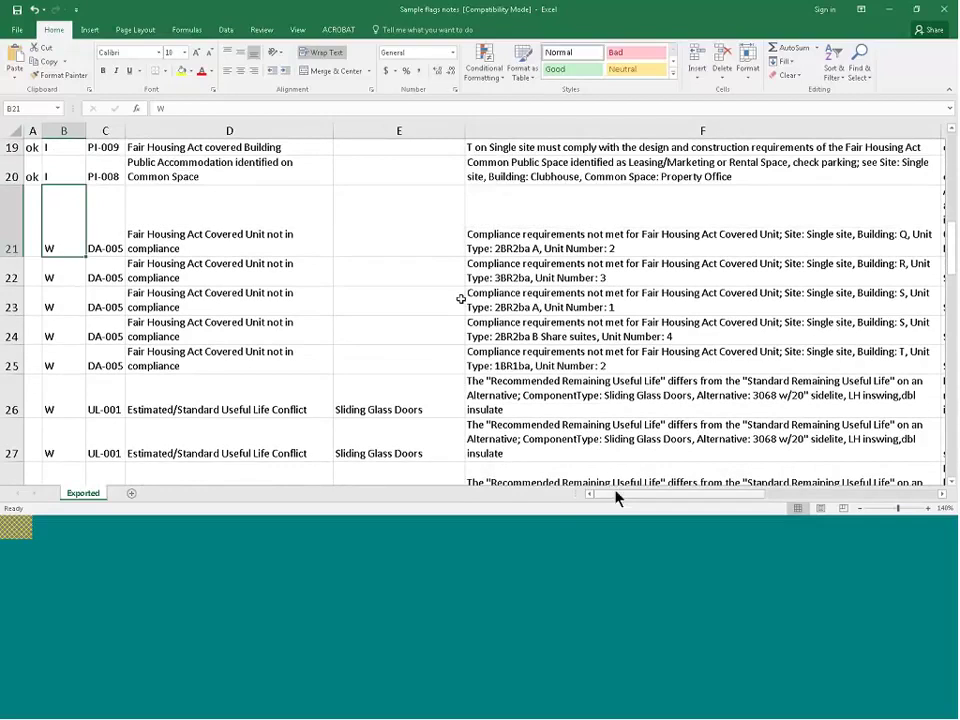
drag(616, 497, 816, 489)
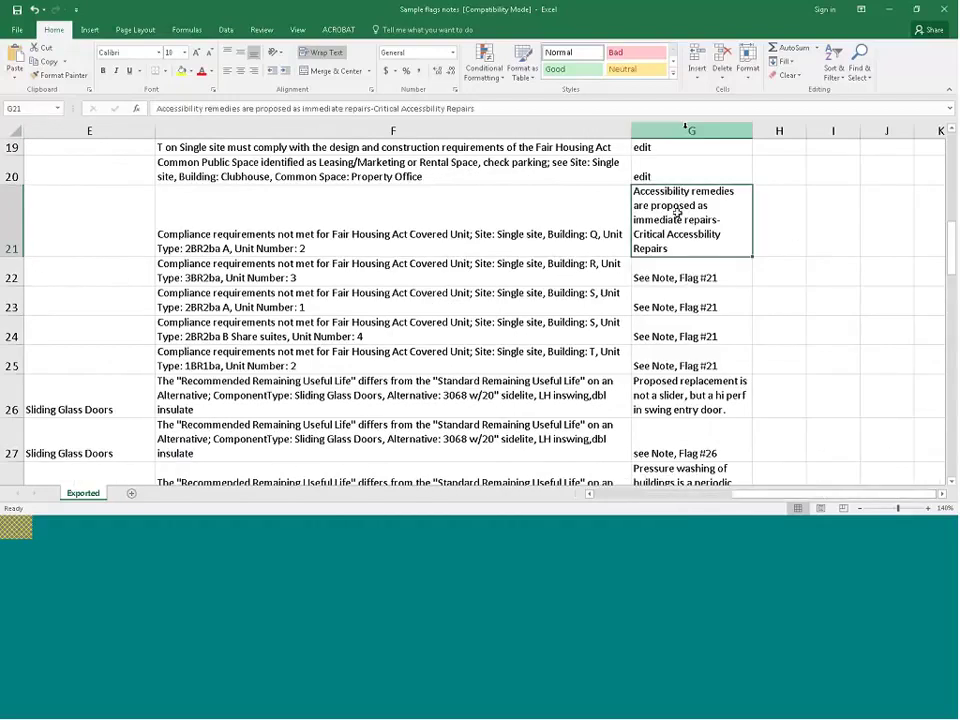
drag(691, 150, 695, 480)
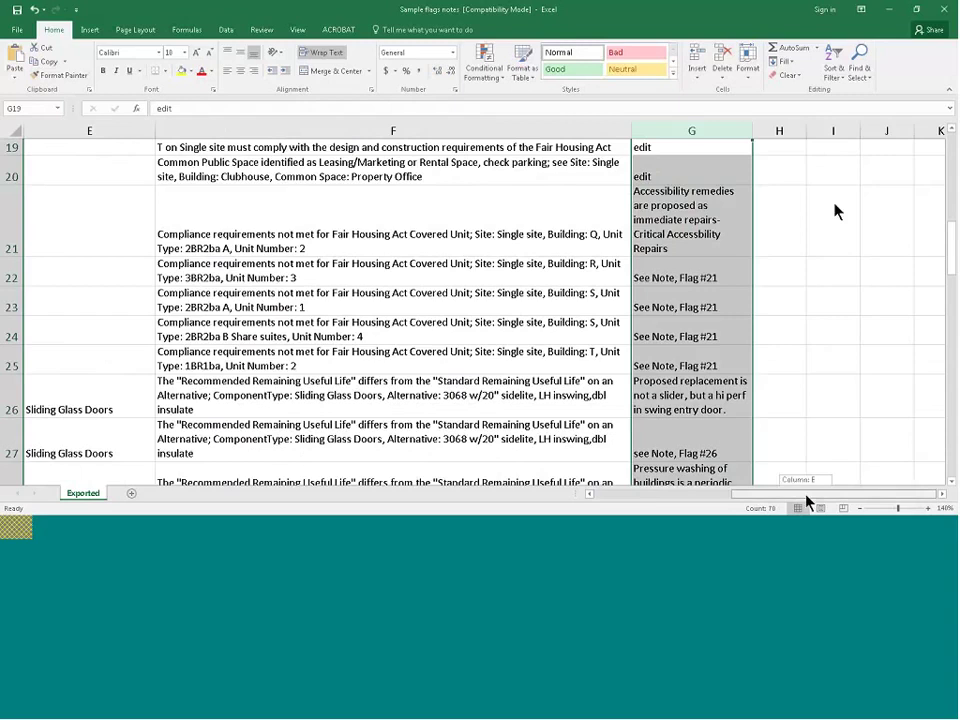
Scroll the flag list to row 70, ending at the DA-005 Fair Housing Act flags for Buildings J–P
scroll(837, 211, left, 4)
scroll(483, 302, down, 4)
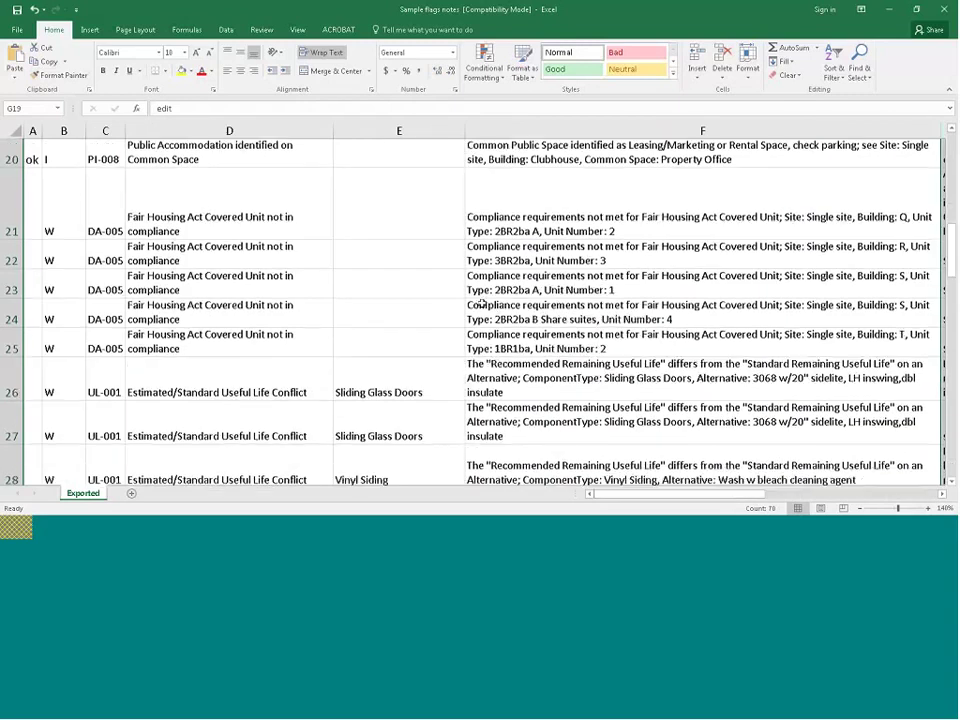
scroll(481, 302, down, 9)
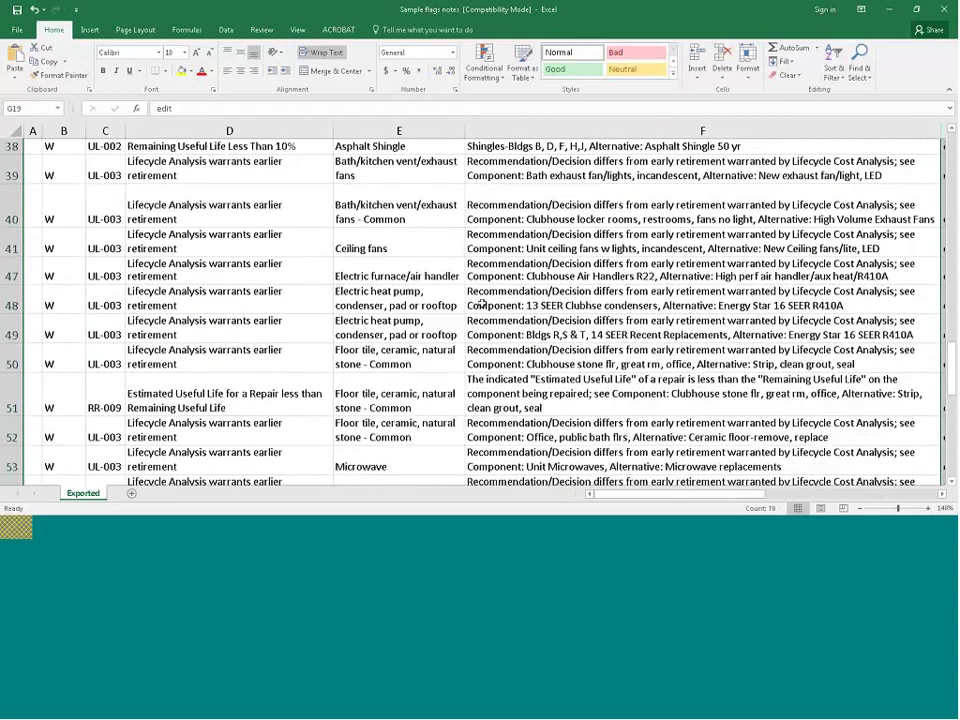
scroll(481, 302, down, 2)
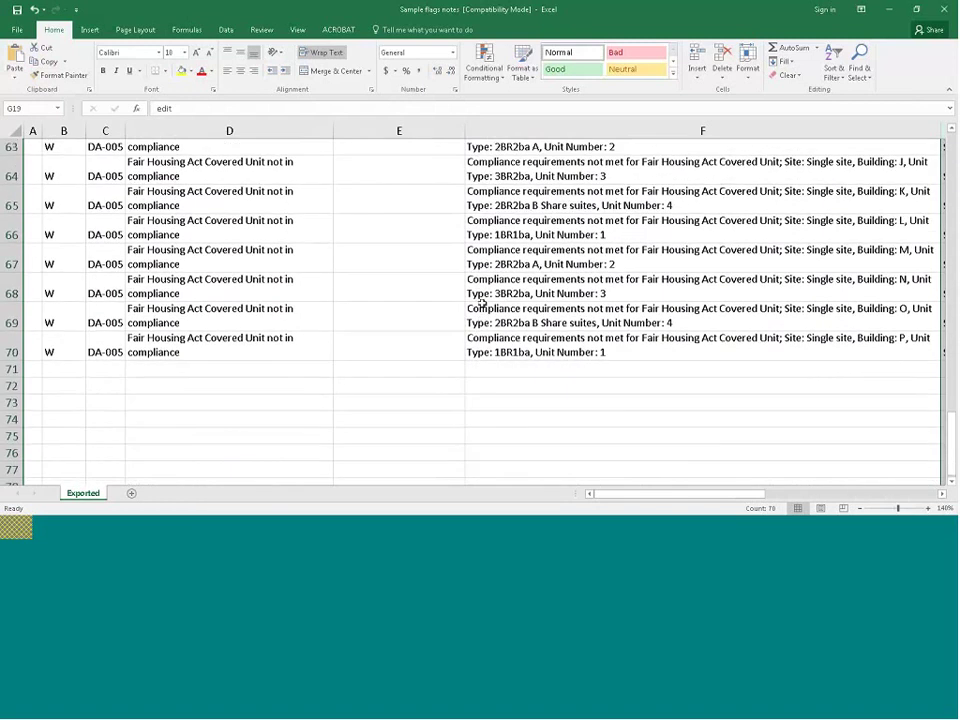
scroll(481, 302, up, 20)
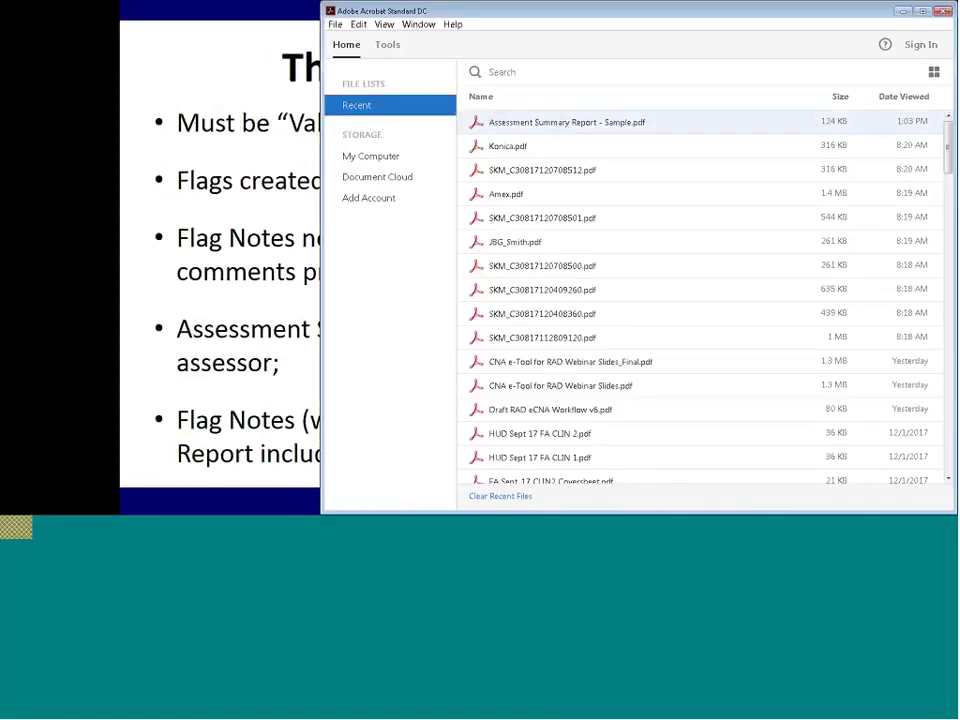
Open 'Assessment Summary Report - Sample.pdf' from the Recent list and maximize the Acrobat window
click(557, 125)
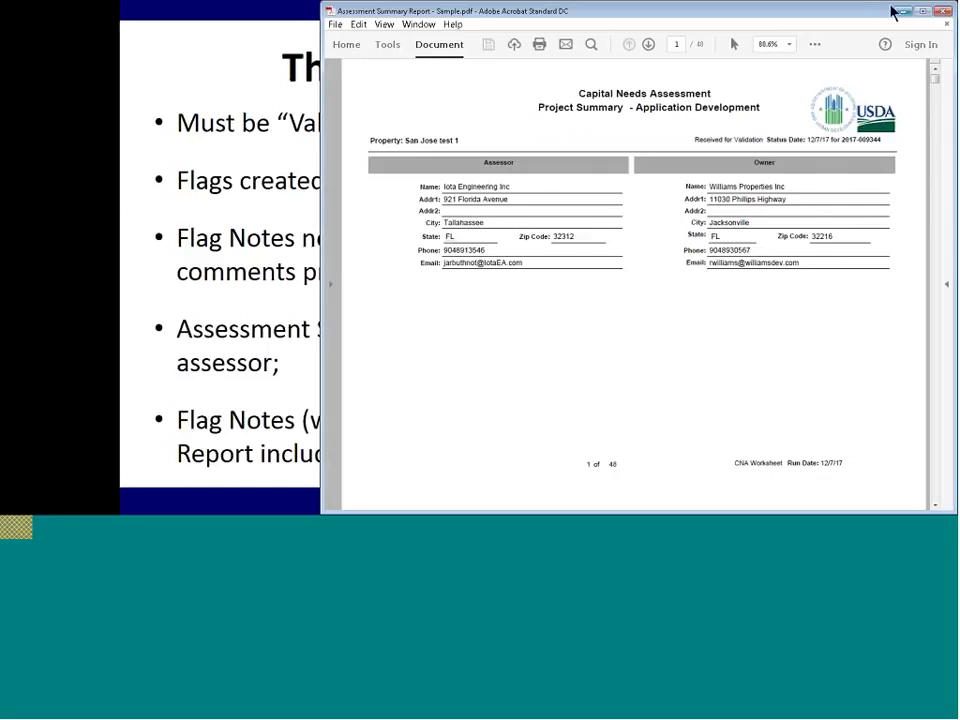
click(921, 12)
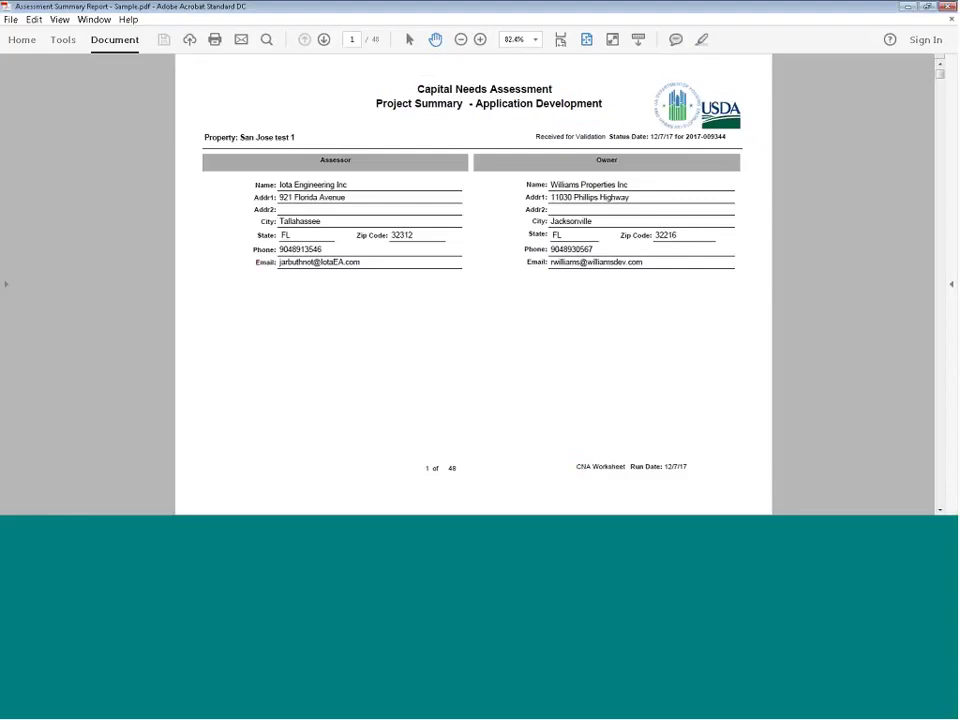
Zoom in and read report pages 1–14, through the Site Systems immediate repairs totalling $754,320
click(481, 40)
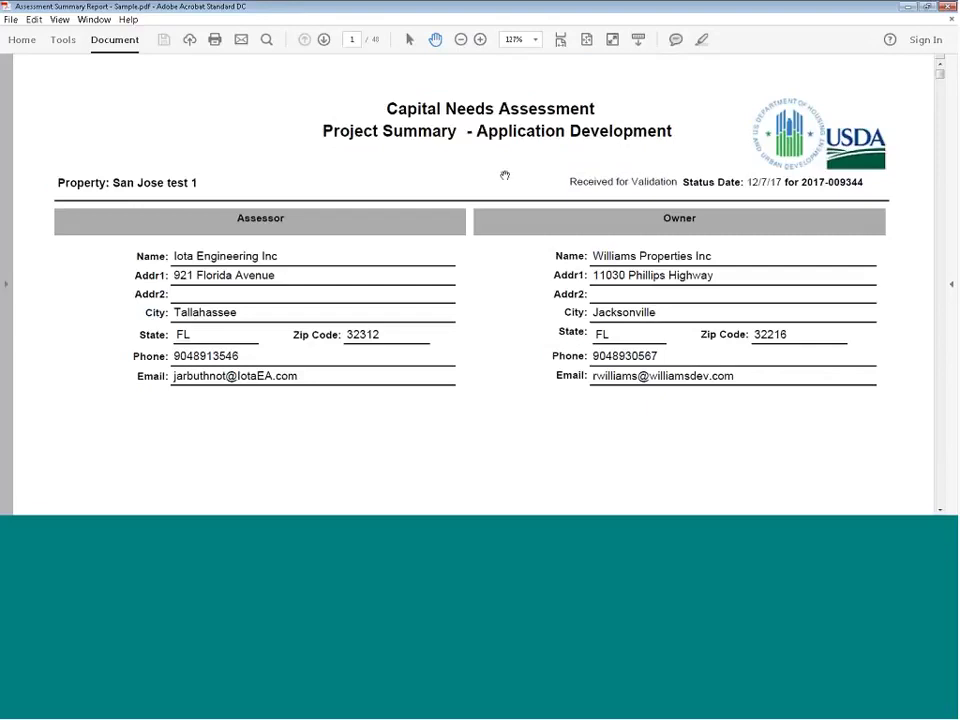
scroll(504, 176, down, 3)
scroll(505, 176, down, 15)
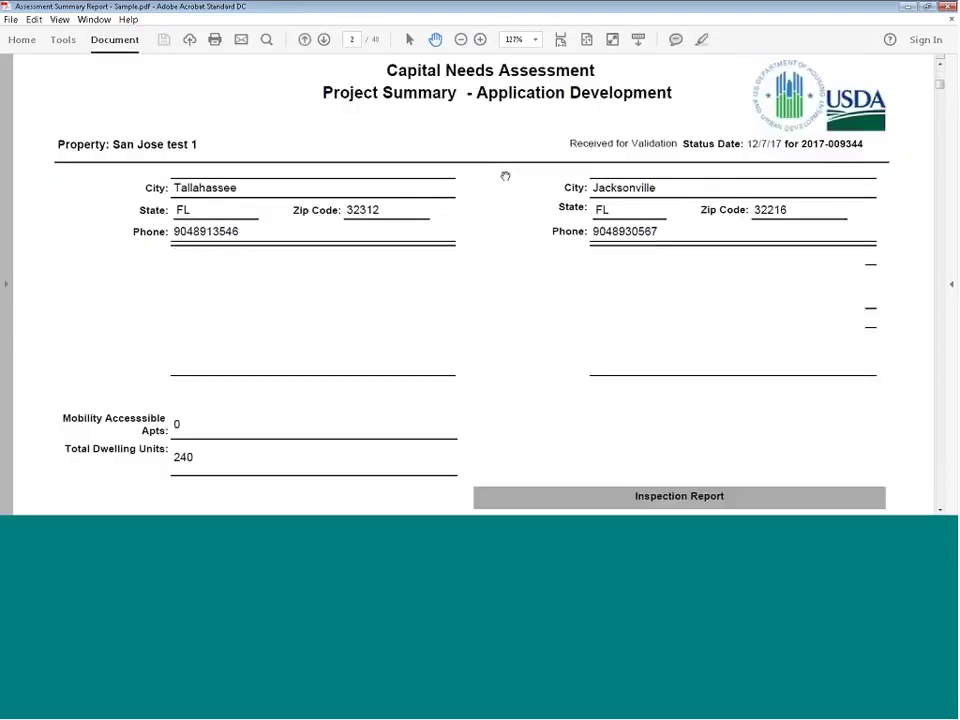
scroll(505, 177, down, 15)
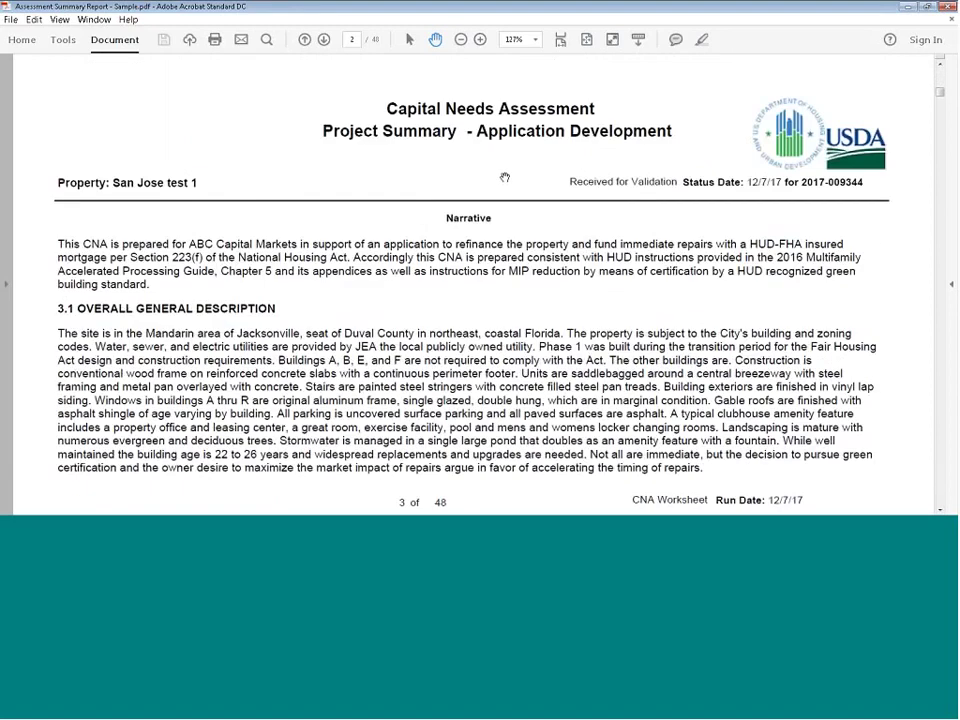
scroll(504, 182, down, 20)
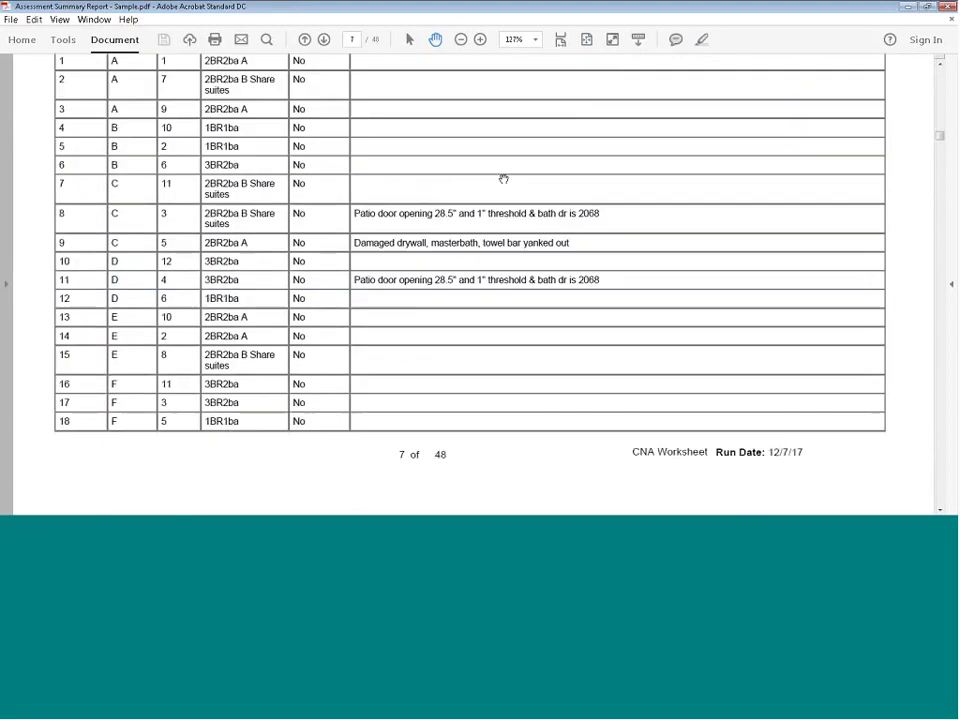
scroll(504, 179, down, 10)
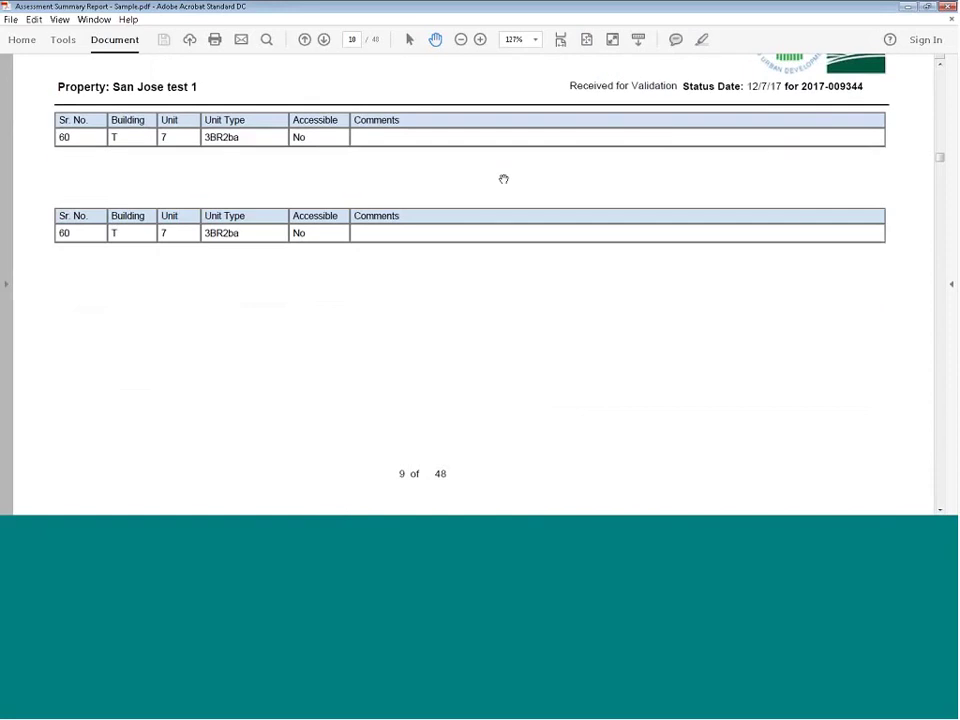
scroll(504, 179, down, 12)
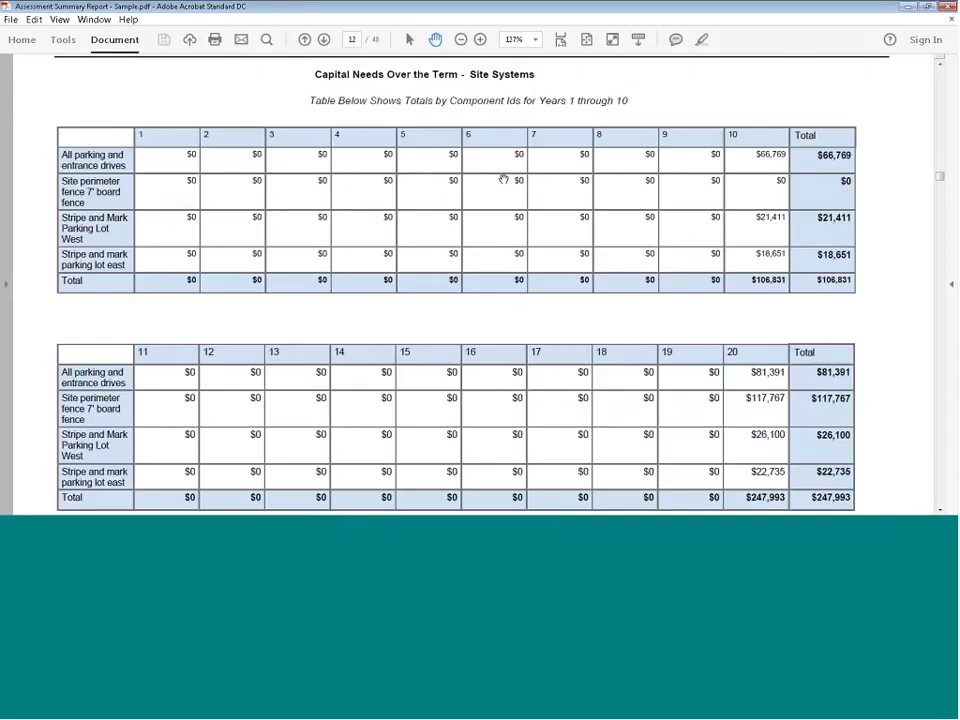
scroll(504, 180, down, 5)
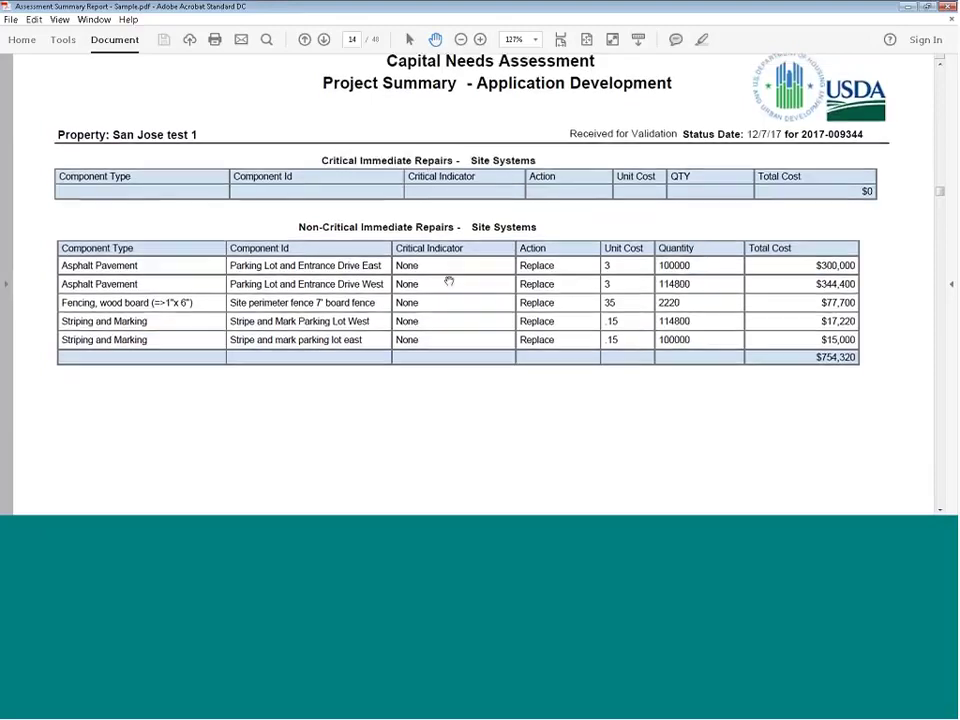
Review the Building Frame & Envelope cost tables on pages 14–16, then return to slide 15
scroll(449, 282, down, 5)
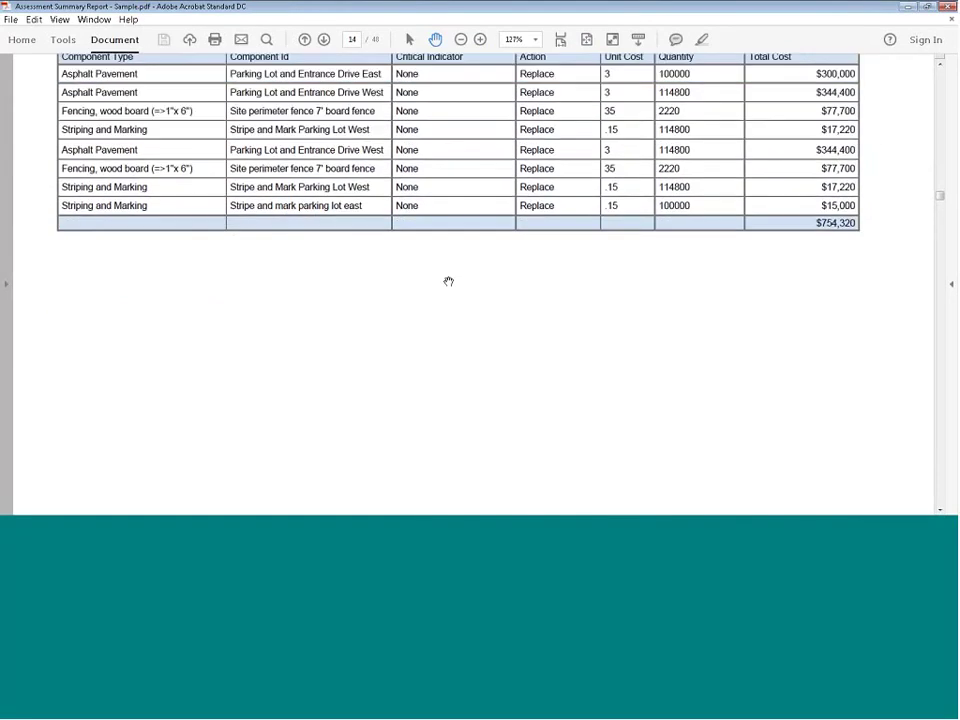
scroll(449, 282, down, 10)
scroll(432, 272, down, 3)
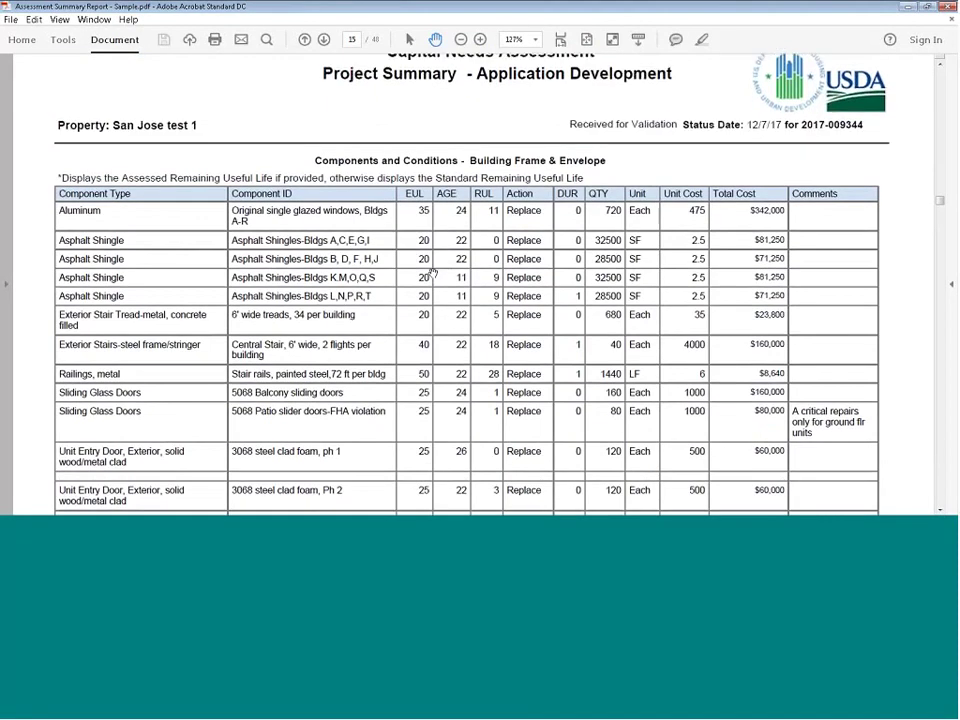
scroll(440, 265, down, 2)
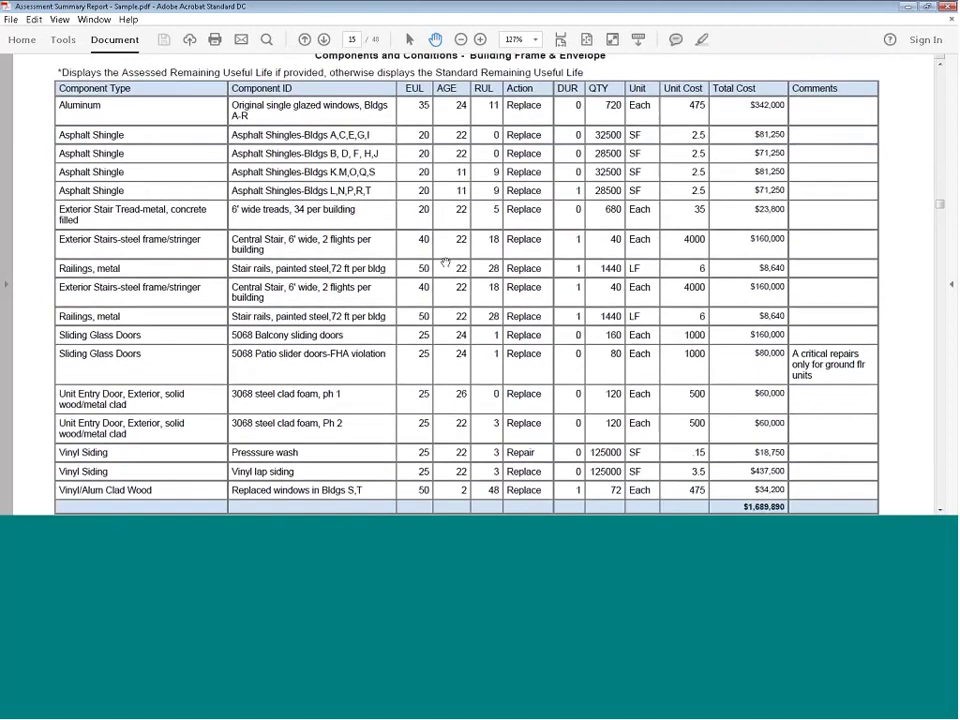
scroll(446, 262, down, 5)
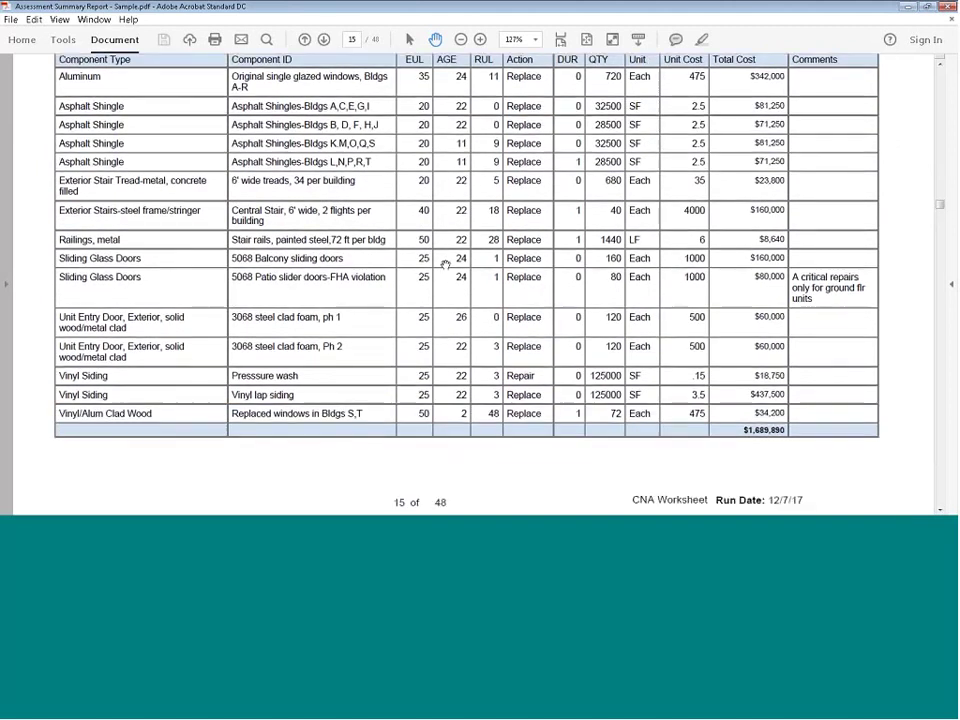
scroll(446, 264, down, 5)
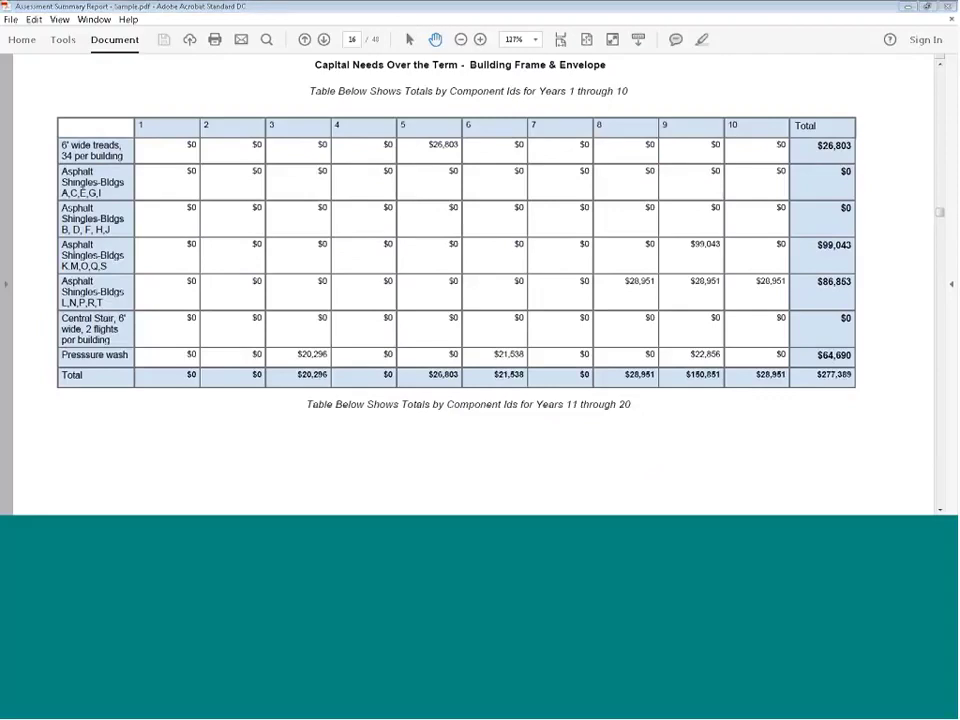
key(alt+Tab)
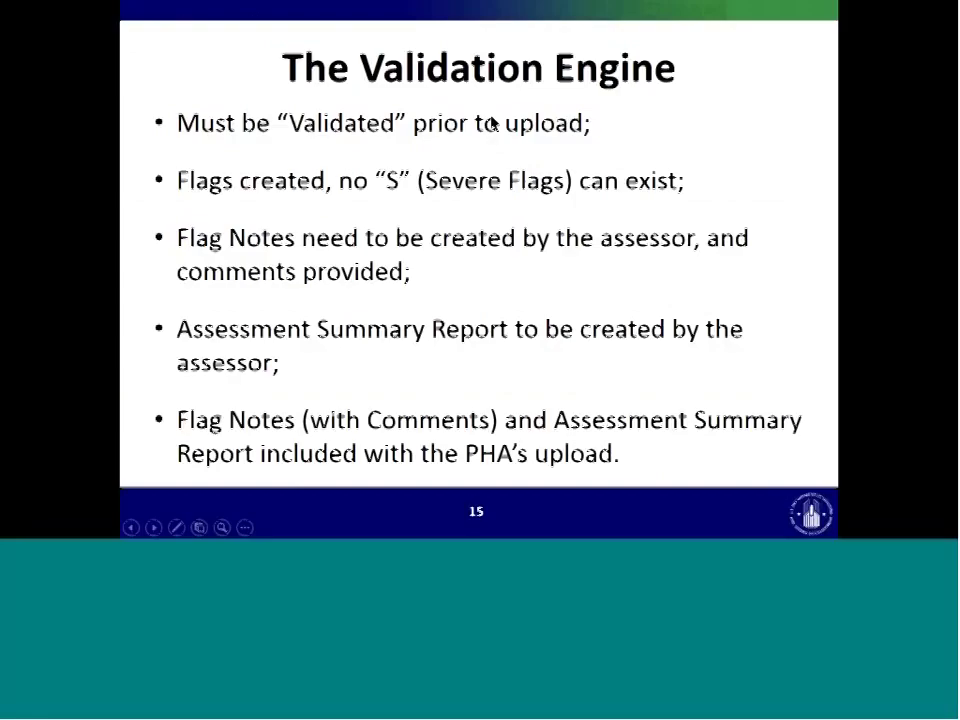
Advance to slide 16, 'Uploading the CNA', and bring up the RAD Resource Desk login page
click(587, 183)
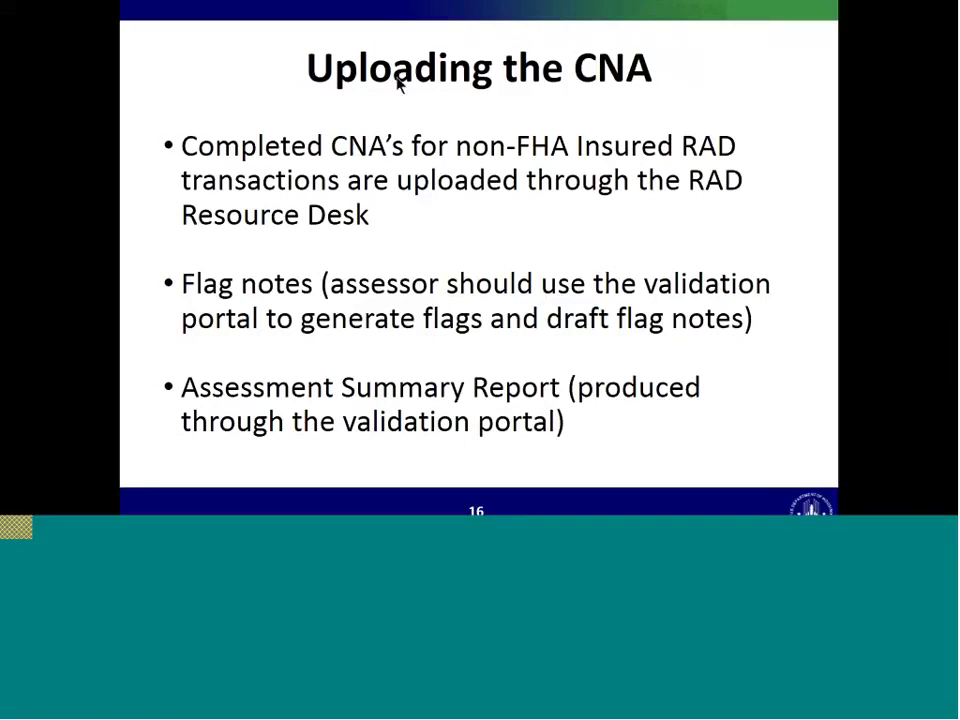
key(alt+Tab)
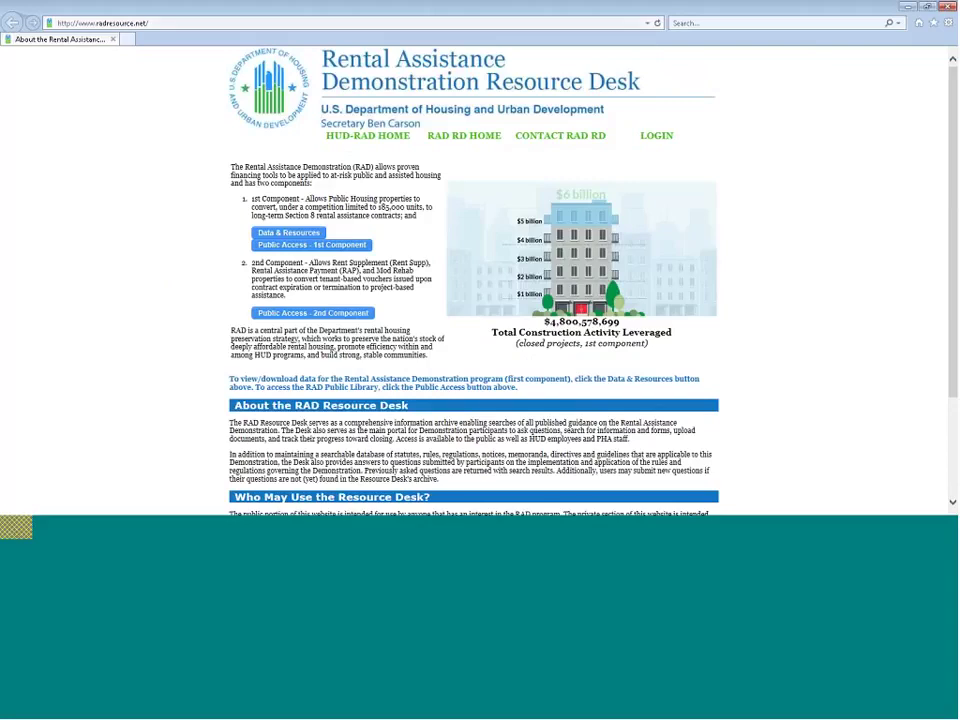
click(657, 135)
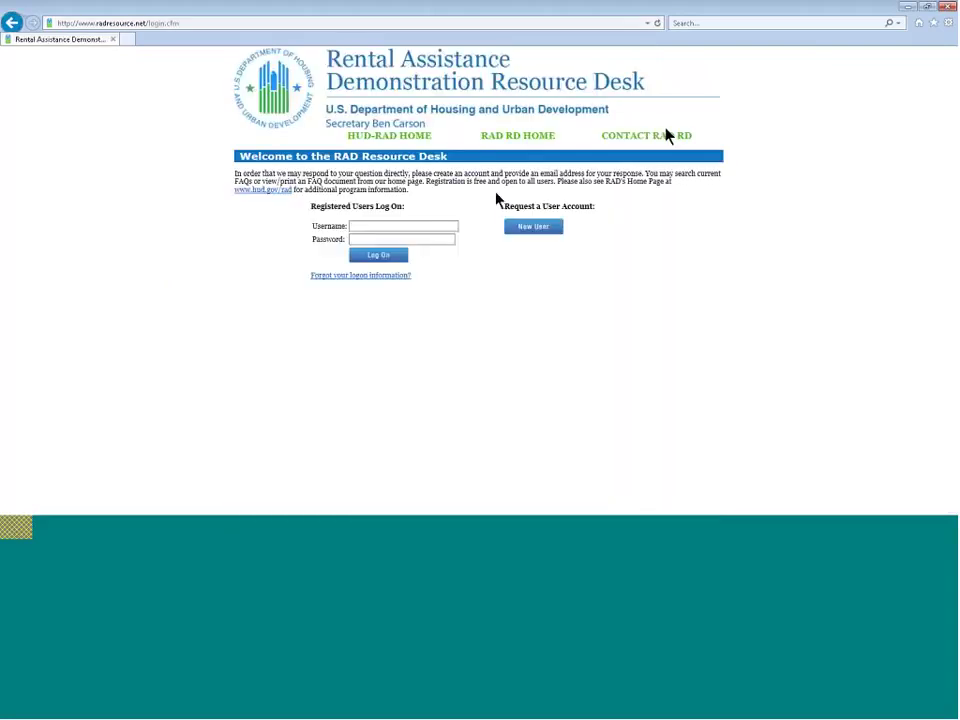